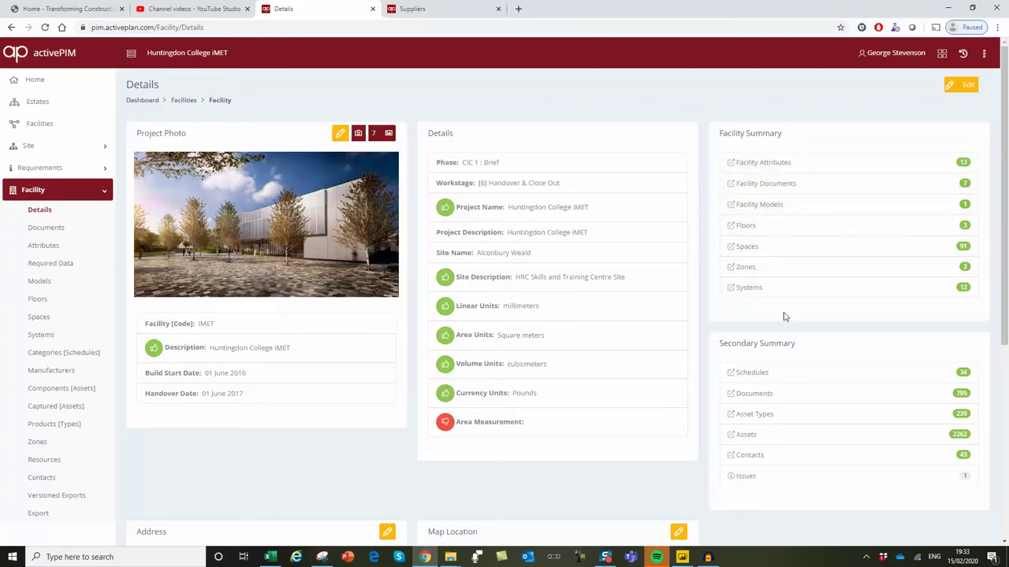
- Open the facility's asset types and browse the product types down to the fire alarm devices
{"action": "left_click", "coordinate": [955, 414]}
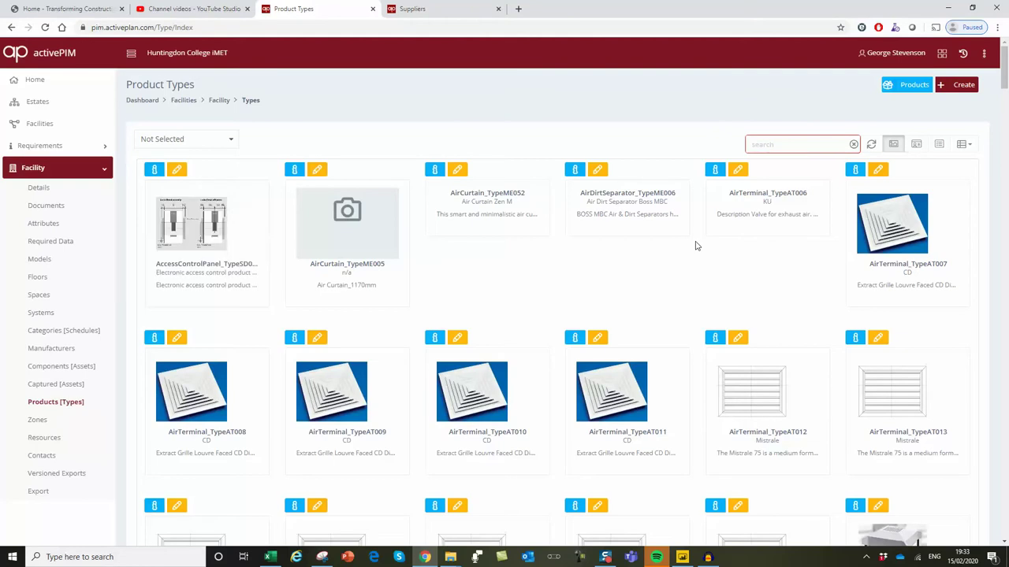
{"action": "scroll", "coordinate": [695, 246], "scroll_direction": "down", "scroll_amount": 3}
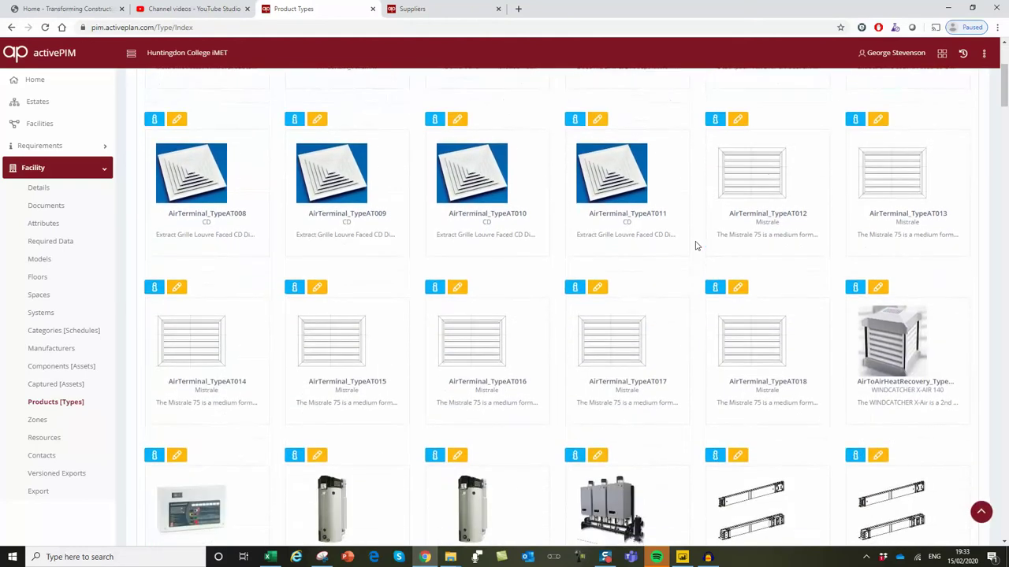
{"action": "scroll", "coordinate": [695, 246], "scroll_direction": "down", "scroll_amount": 8}
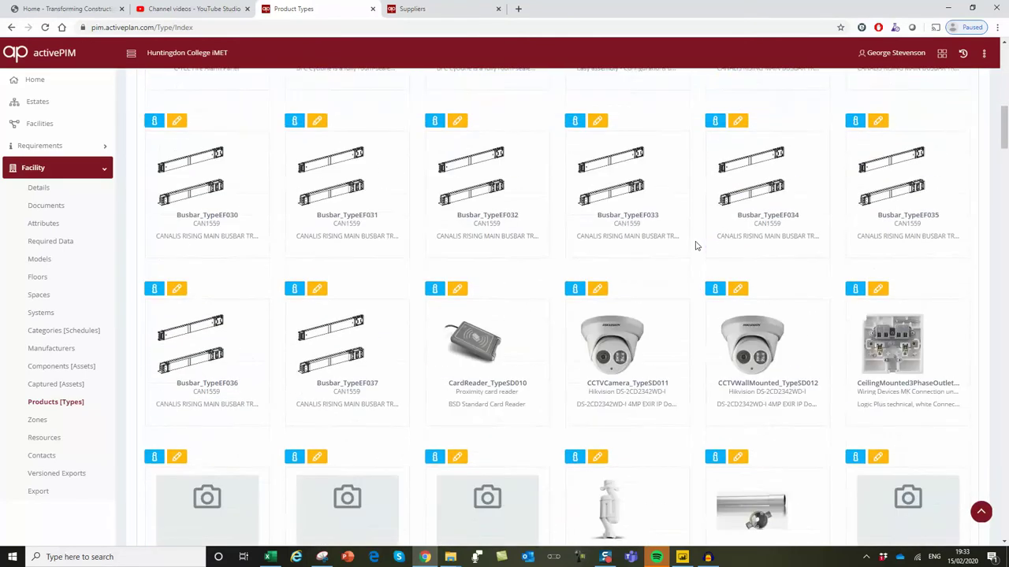
{"action": "scroll", "coordinate": [695, 246], "scroll_direction": "down", "scroll_amount": 3}
{"action": "scroll", "coordinate": [695, 246], "scroll_direction": "down", "scroll_amount": 6}
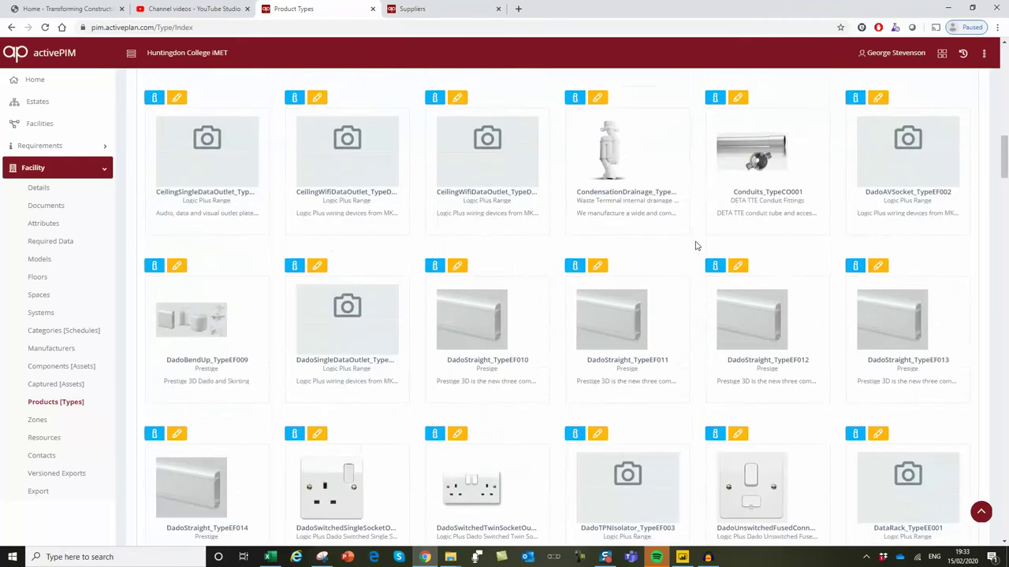
{"action": "scroll", "coordinate": [695, 246], "scroll_direction": "down", "scroll_amount": 10}
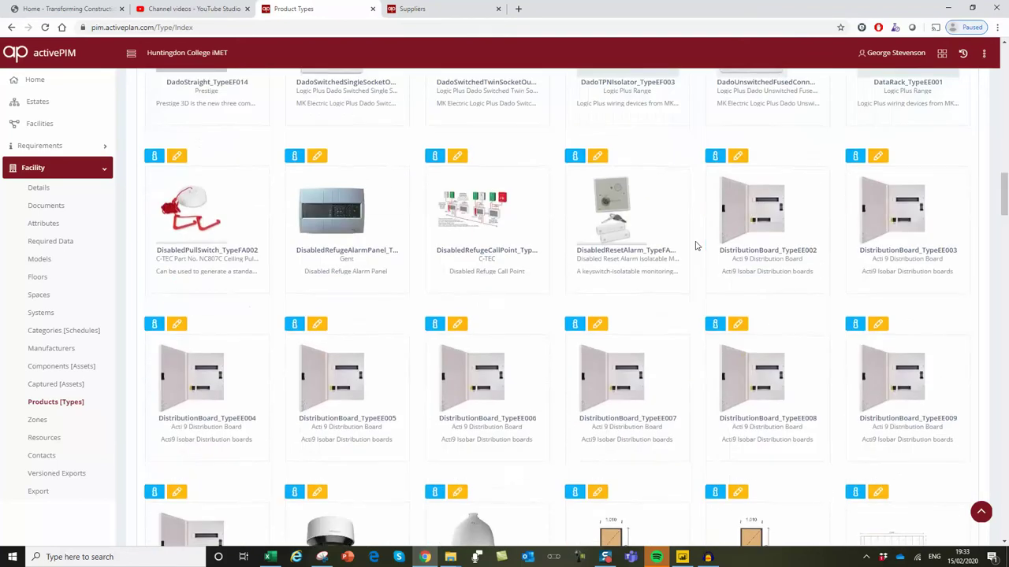
{"action": "scroll", "coordinate": [695, 246], "scroll_direction": "down", "scroll_amount": 7}
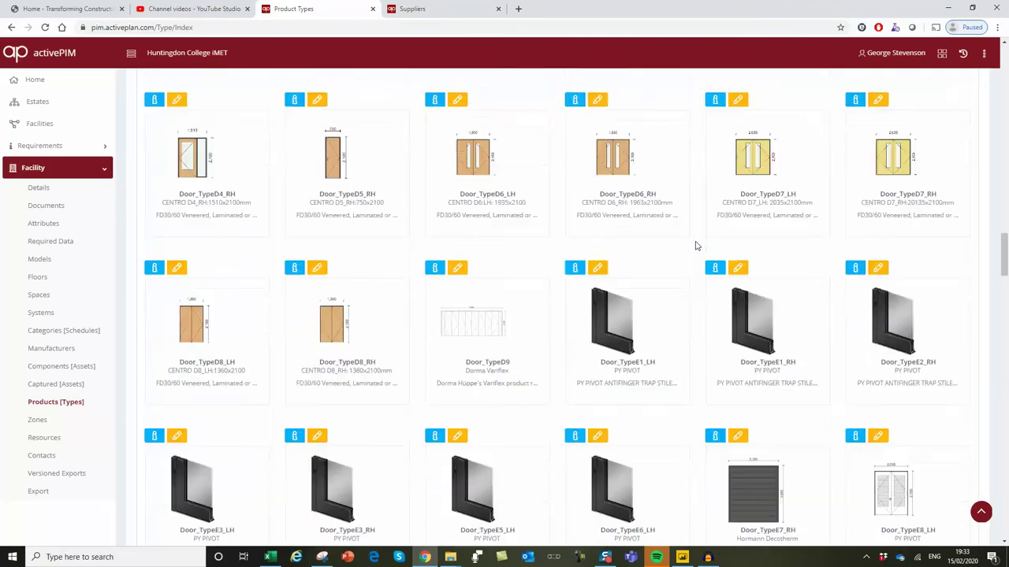
{"action": "scroll", "coordinate": [695, 246], "scroll_direction": "down", "scroll_amount": 2}
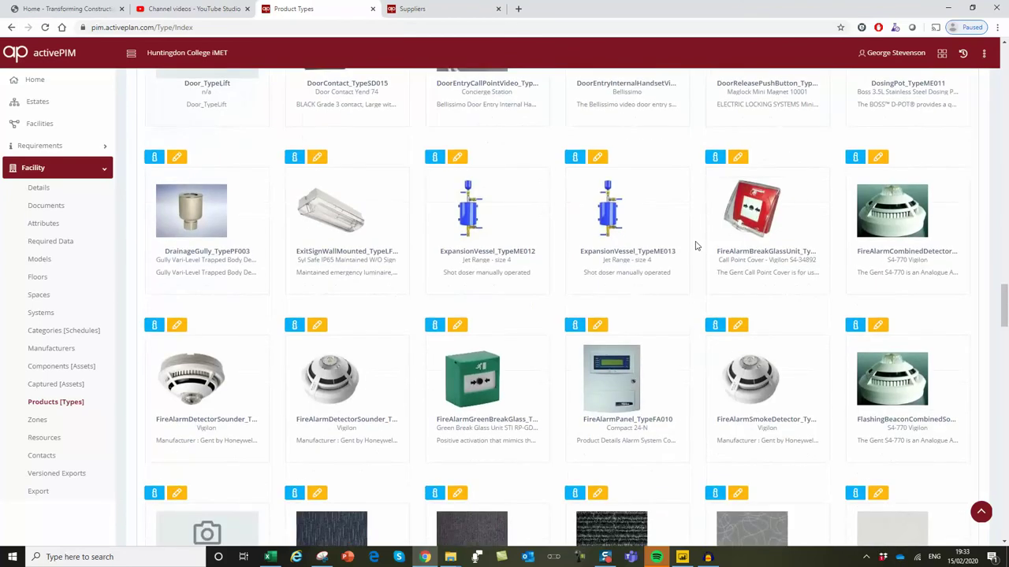
- Open the FireAlarmSmokeDetector_TypeFA011 product type and review its details, features and performance information
{"action": "left_click", "coordinate": [715, 272]}
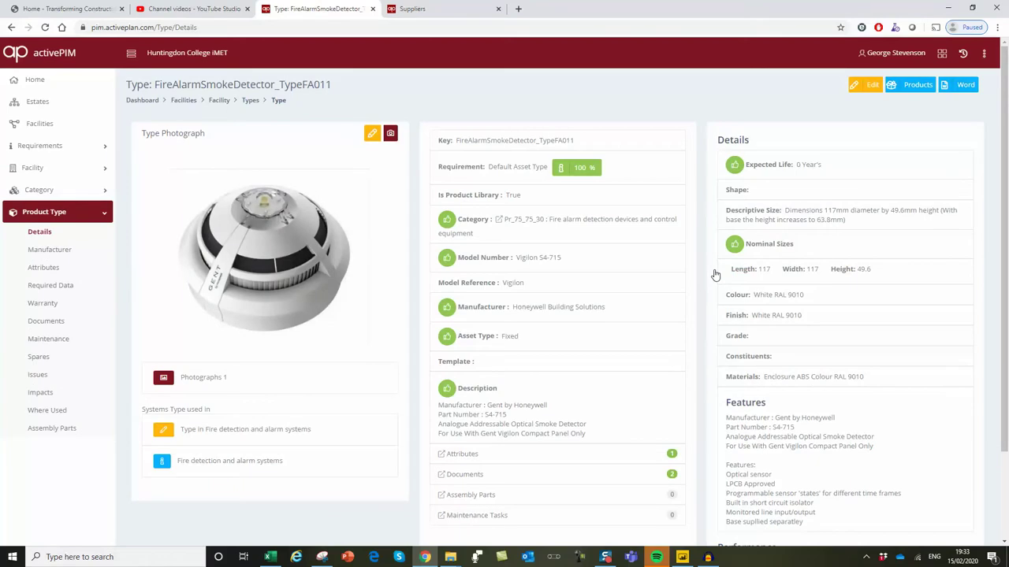
{"action": "scroll", "coordinate": [714, 275], "scroll_direction": "down", "scroll_amount": 1}
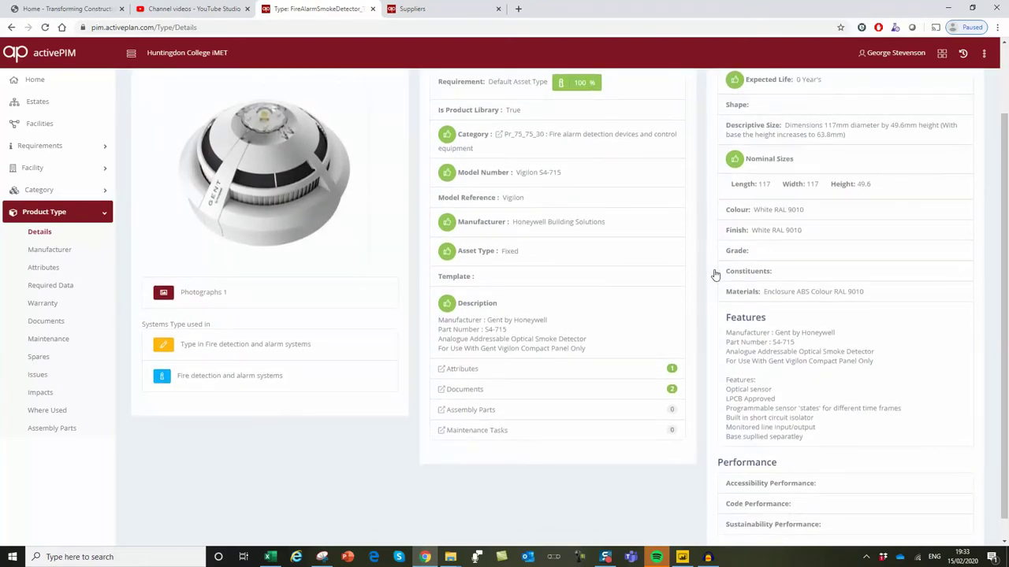
{"action": "scroll", "coordinate": [715, 275], "scroll_direction": "up", "scroll_amount": 1}
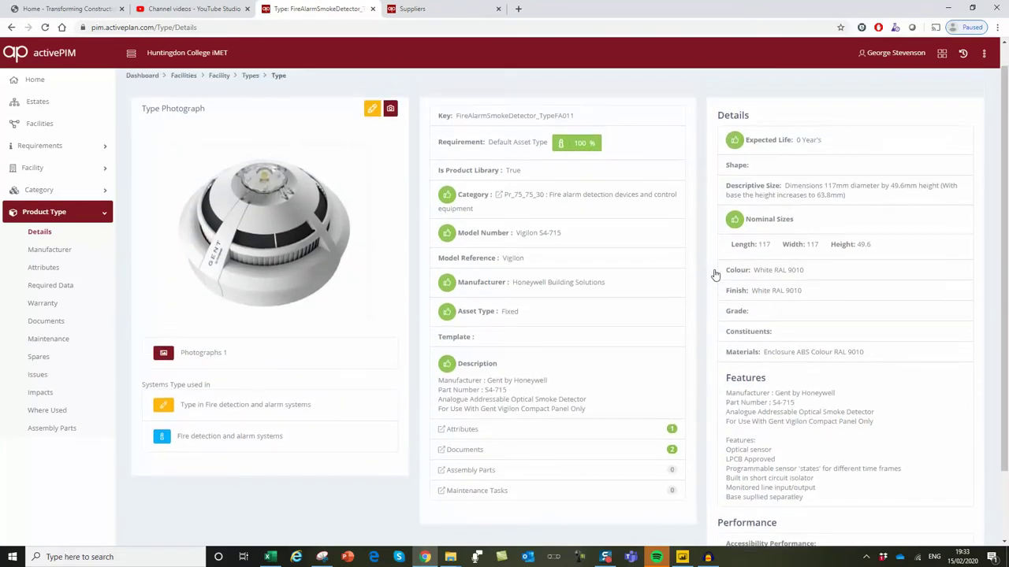
{"action": "scroll", "coordinate": [715, 274], "scroll_direction": "up", "scroll_amount": 1}
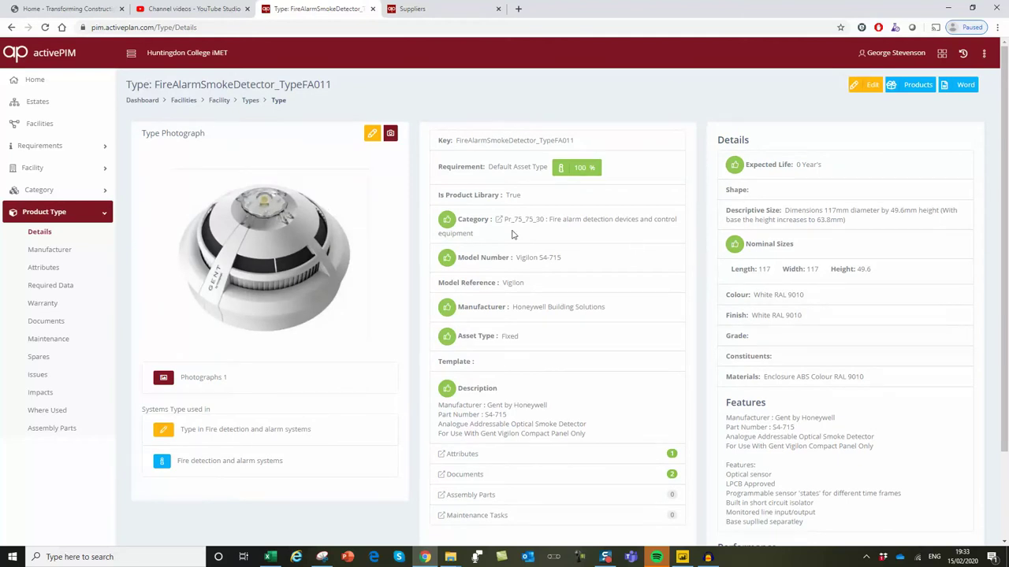
- From the facility's systems, display the FFL-GF floor layout with the asset locations of Fire detection and alarm systems
{"action": "left_click", "coordinate": [221, 101]}
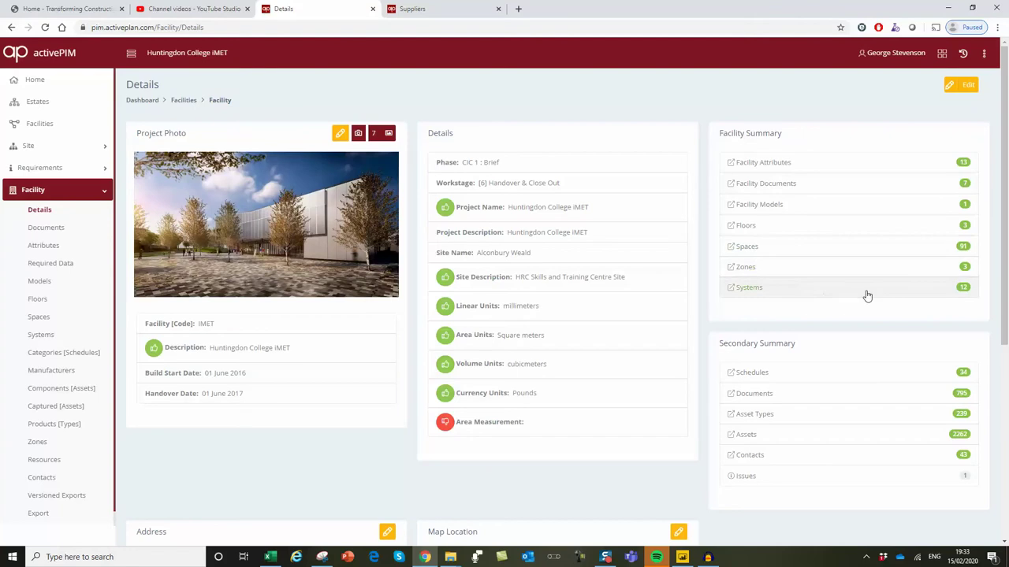
{"action": "left_click", "coordinate": [962, 290]}
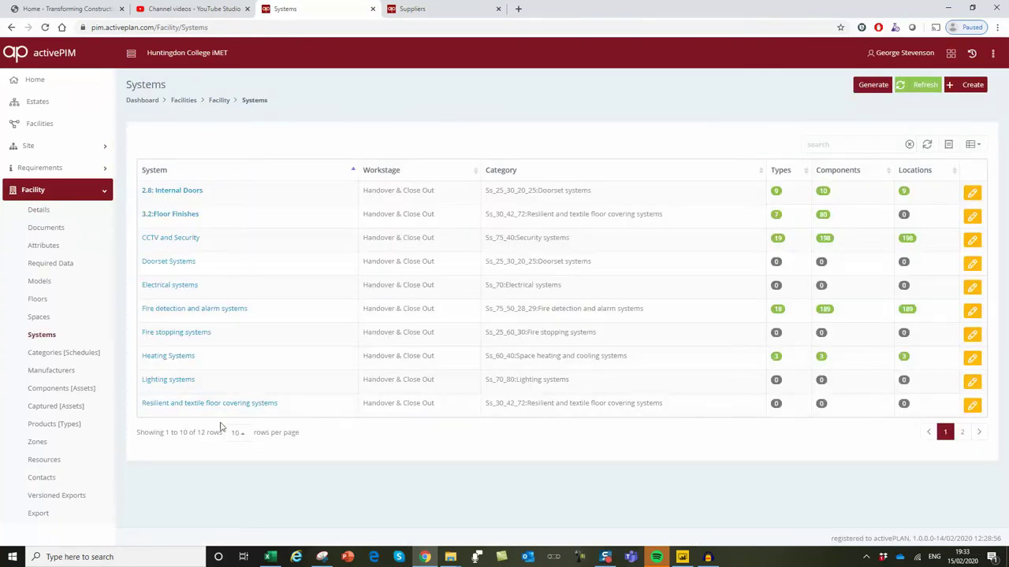
{"action": "left_click", "coordinate": [907, 311]}
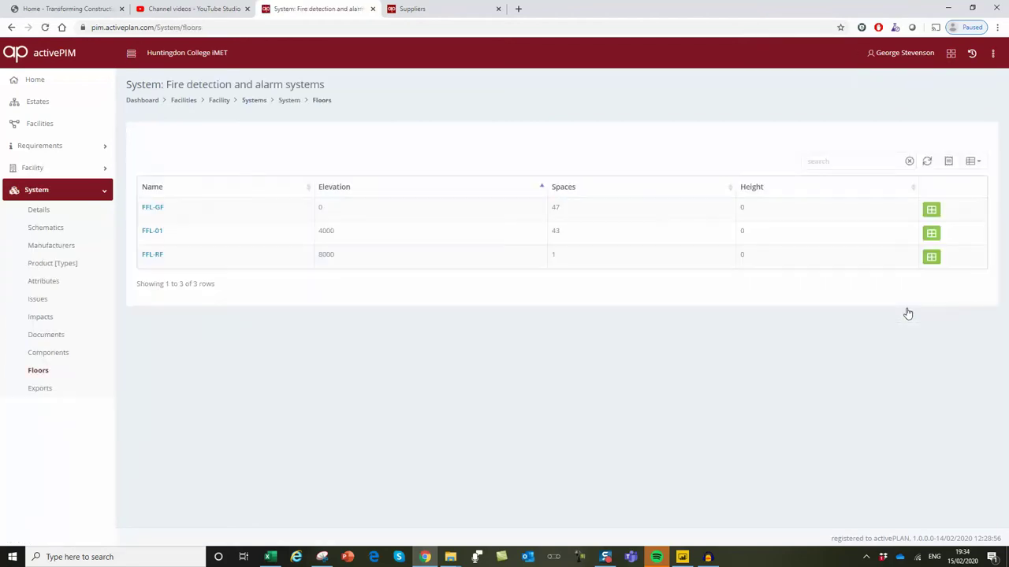
{"action": "left_click", "coordinate": [931, 210]}
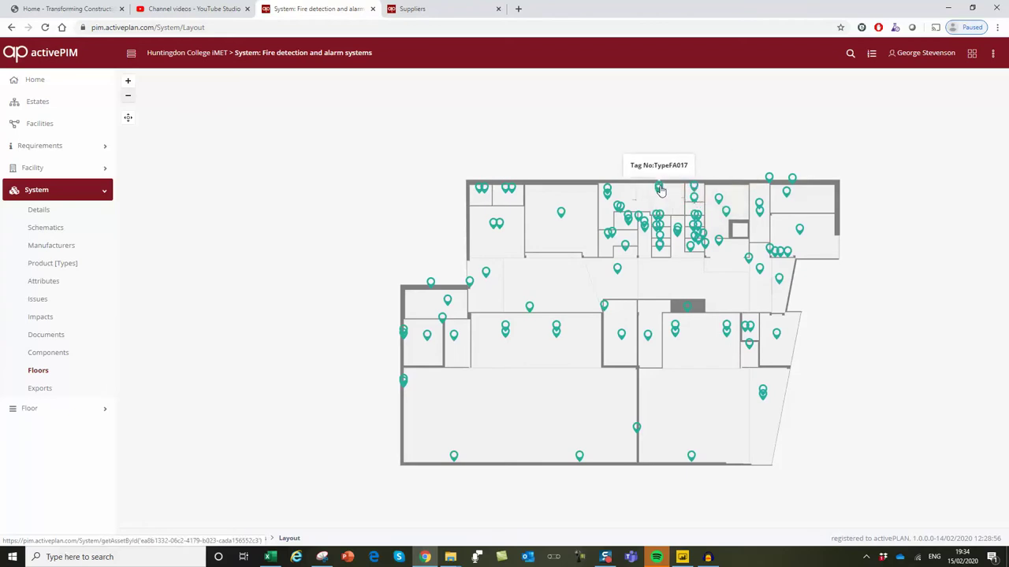
- Open the TypeFA011 smoke detector in the upper large room of the floor plan and read its asset type features and description
{"action": "left_click", "coordinate": [560, 214]}
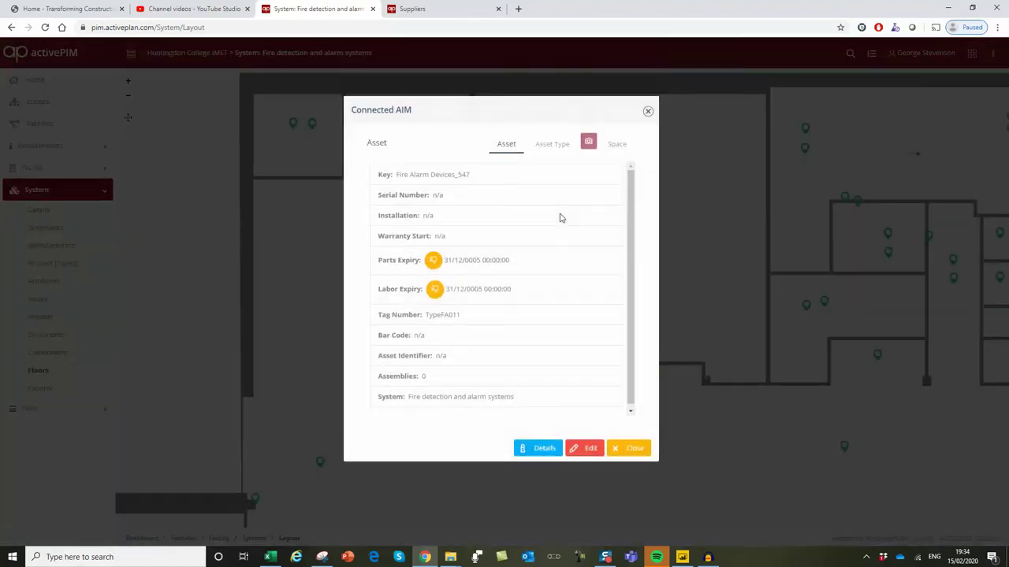
{"action": "left_click", "coordinate": [553, 146]}
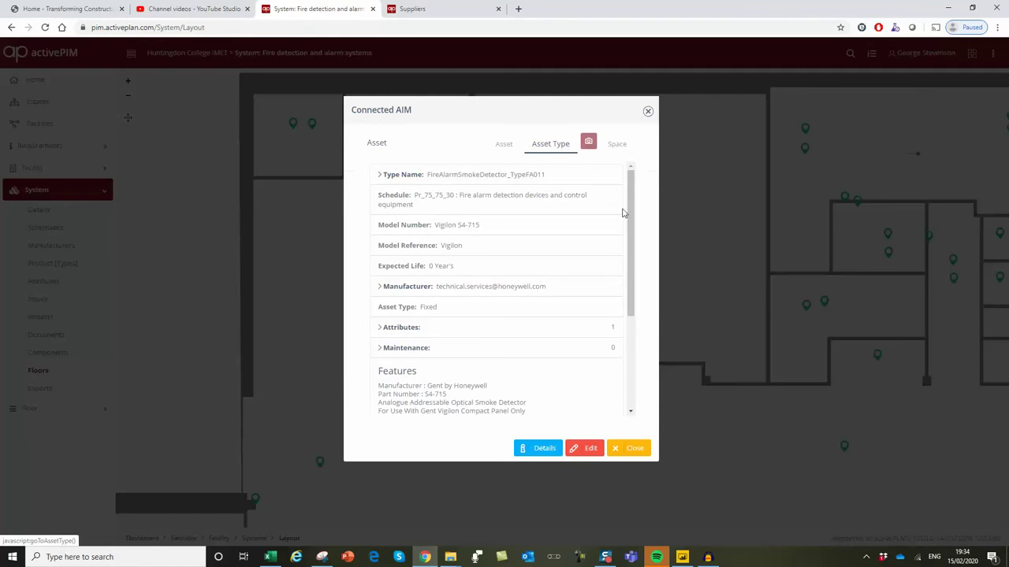
{"action": "left_click_drag", "start_coordinate": [630, 217], "coordinate": [633, 331]}
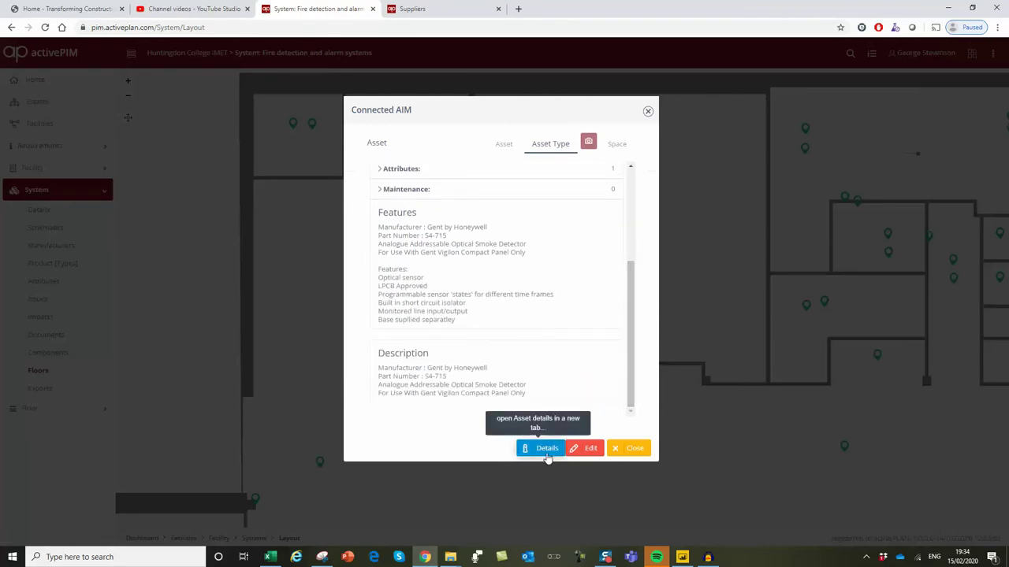
- Open the full component details of the TypeFA011 detector and review its type data, warranty description and space location
{"action": "left_click", "coordinate": [547, 449]}
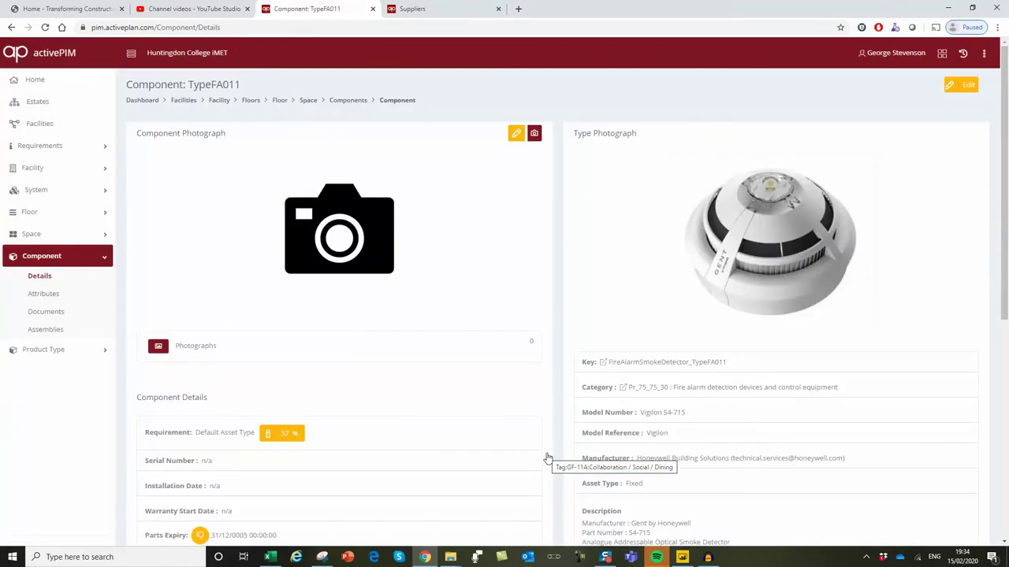
{"action": "scroll", "coordinate": [664, 303], "scroll_direction": "down", "scroll_amount": 3}
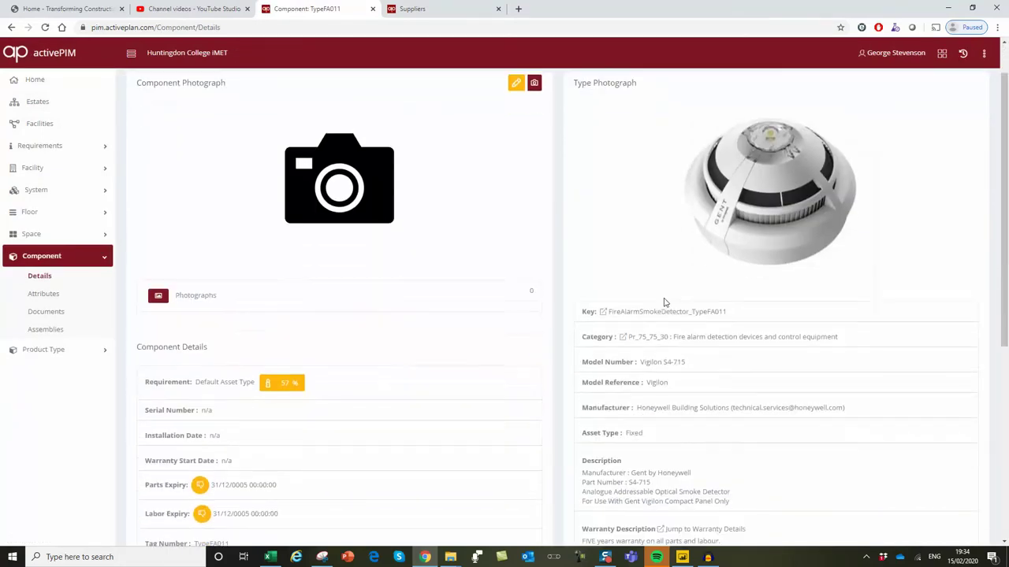
{"action": "scroll", "coordinate": [663, 303], "scroll_direction": "down", "scroll_amount": 2}
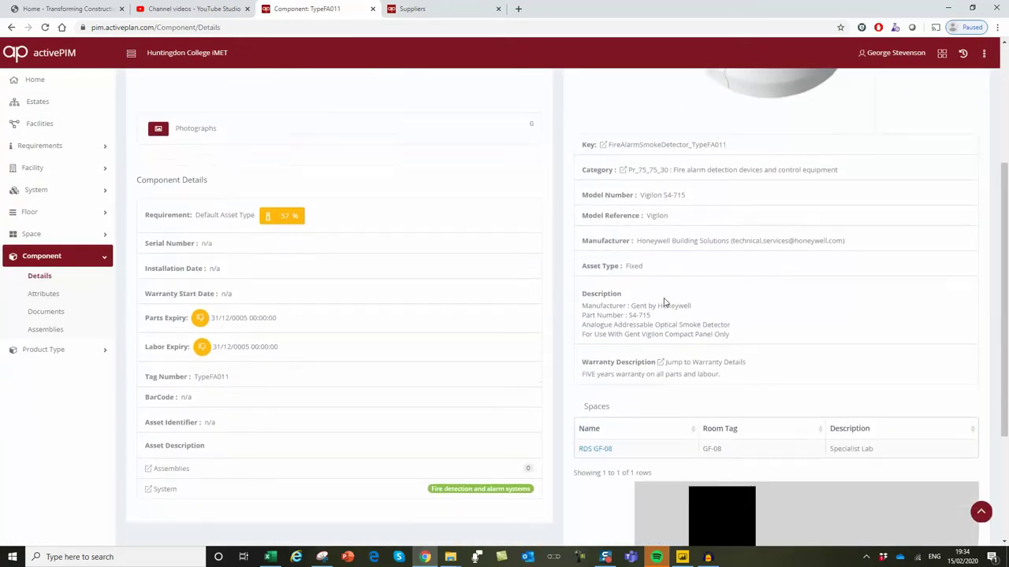
{"action": "scroll", "coordinate": [664, 302], "scroll_direction": "down", "scroll_amount": 1}
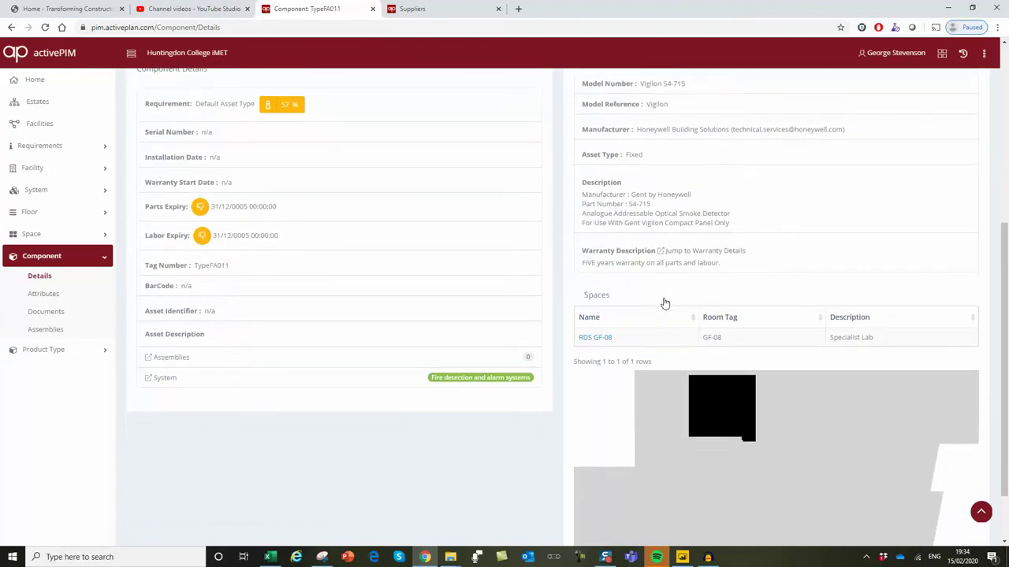
- Examine the validation summary for the component's Default Asset Type requirement and close it
{"action": "left_click", "coordinate": [267, 100]}
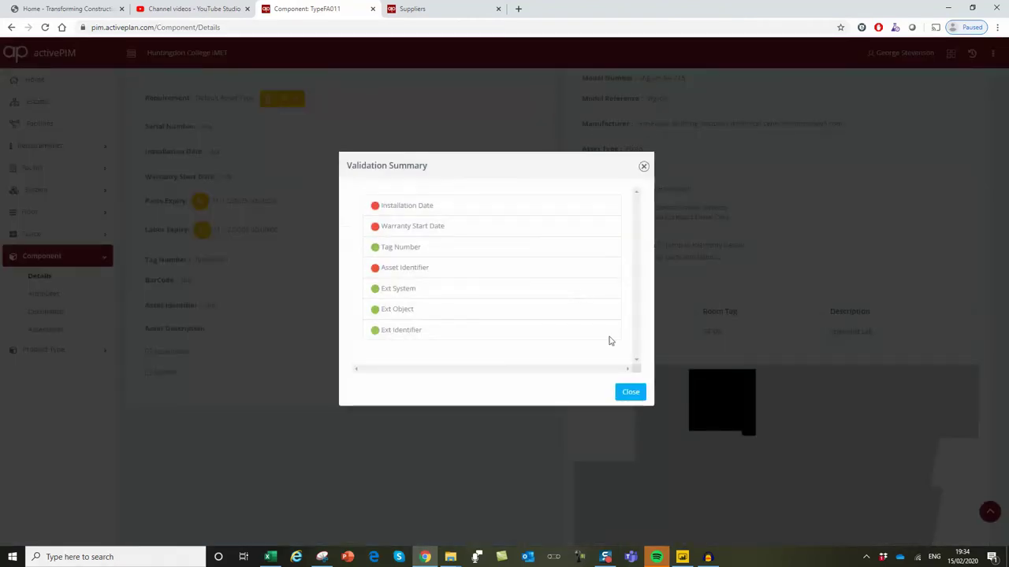
{"action": "left_click", "coordinate": [630, 390]}
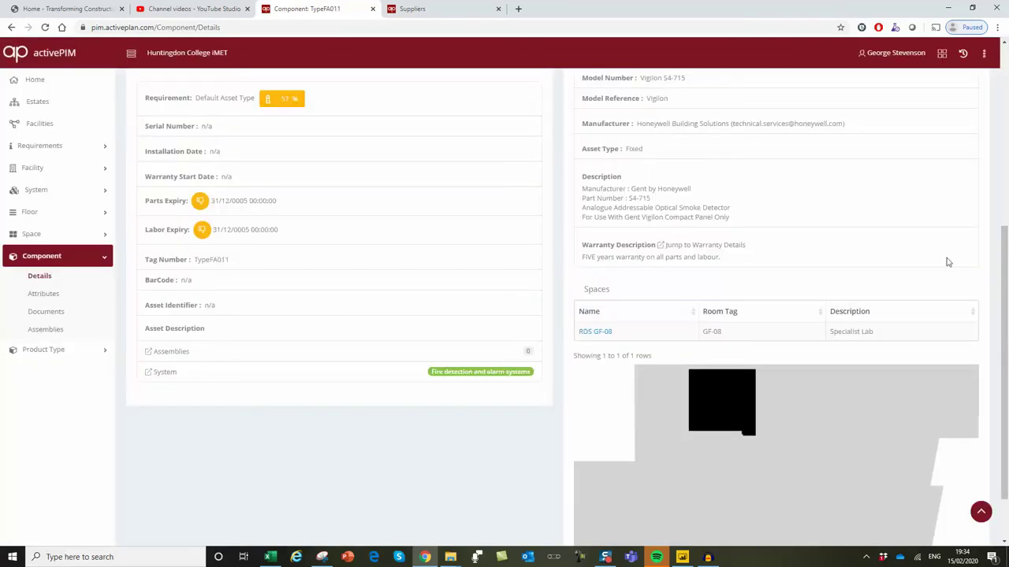
{"action": "scroll", "coordinate": [1007, 284], "scroll_direction": "up", "scroll_amount": 5}
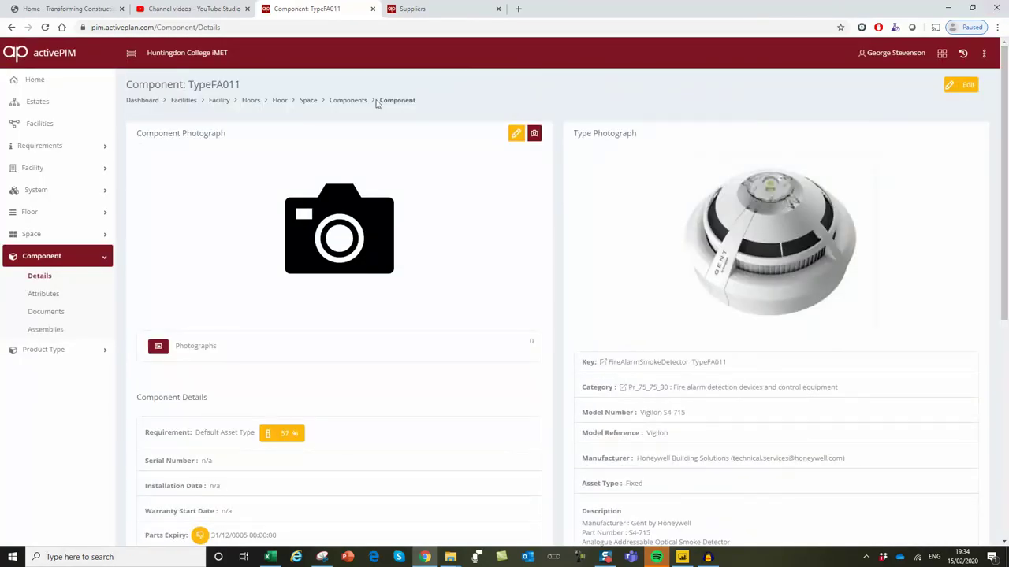
- Return to the facility's systems and open the product types of Heating Systems
{"action": "left_click", "coordinate": [219, 101]}
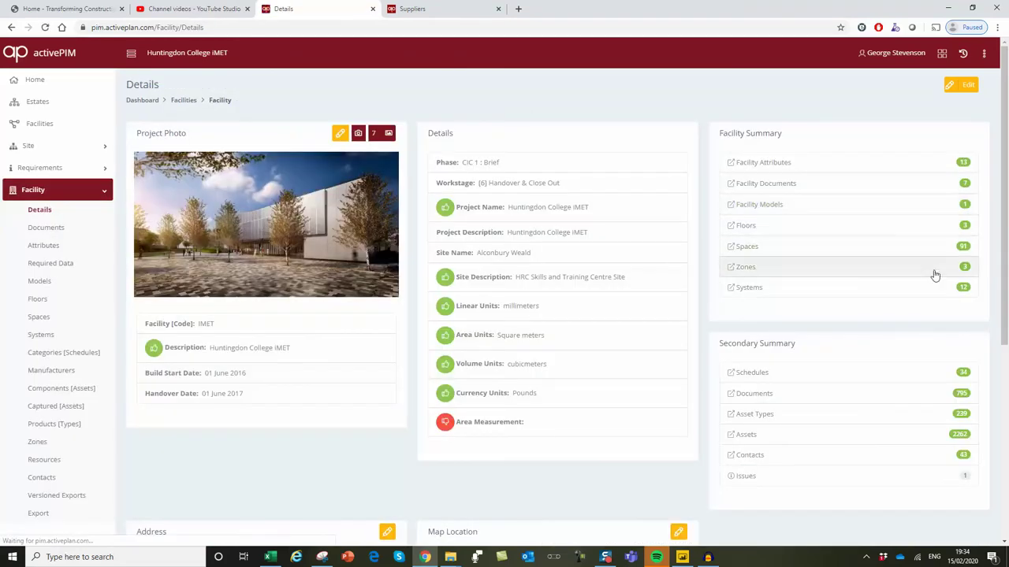
{"action": "left_click", "coordinate": [965, 288]}
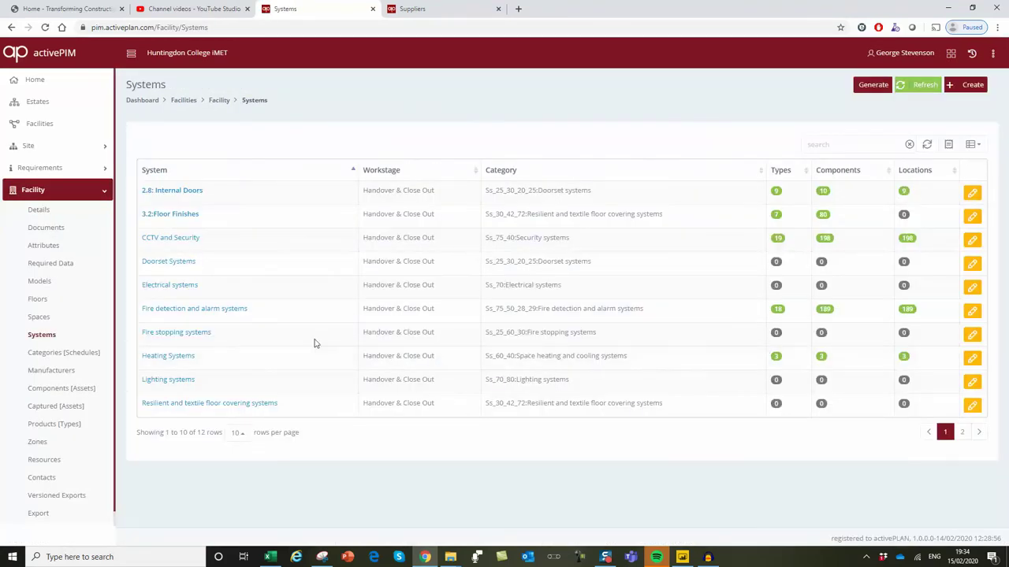
{"action": "left_click", "coordinate": [175, 359]}
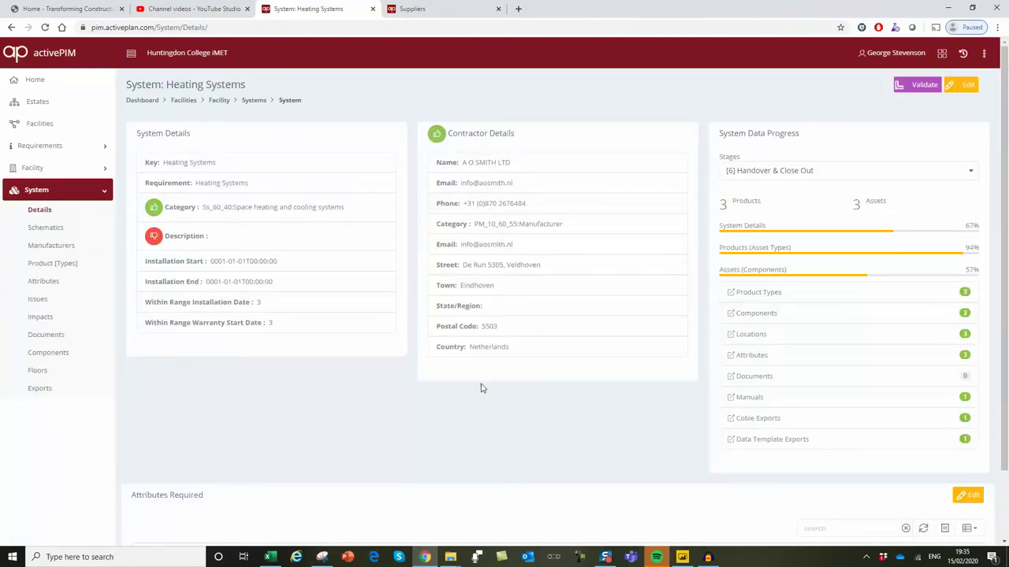
{"action": "left_click", "coordinate": [764, 296]}
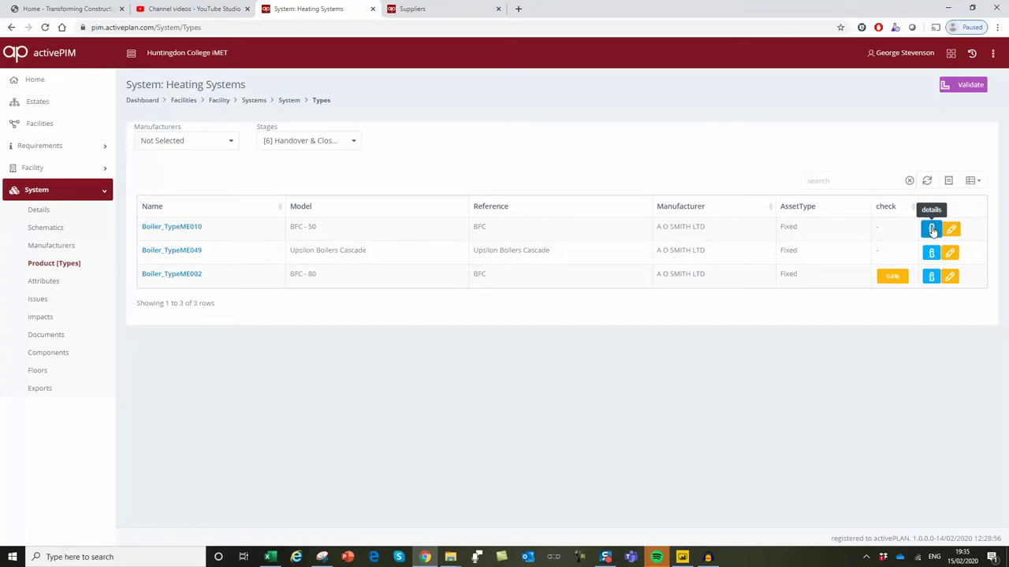
- Open the details of Boiler_TypeME010 and review its description, sizes and features
{"action": "left_click", "coordinate": [931, 230]}
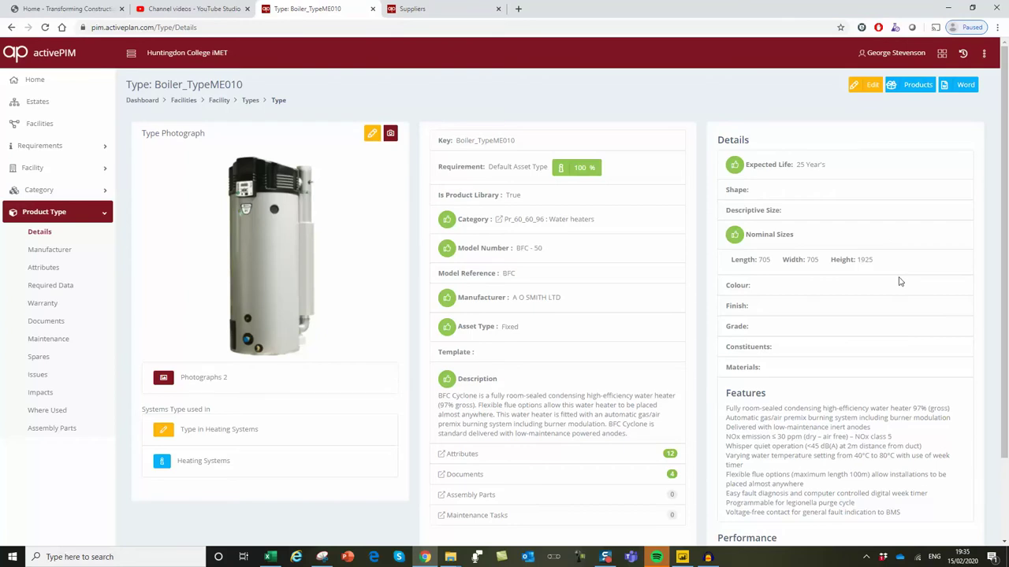
{"action": "scroll", "coordinate": [900, 282], "scroll_direction": "down", "scroll_amount": 2}
{"action": "scroll", "coordinate": [900, 282], "scroll_direction": "up", "scroll_amount": 1}
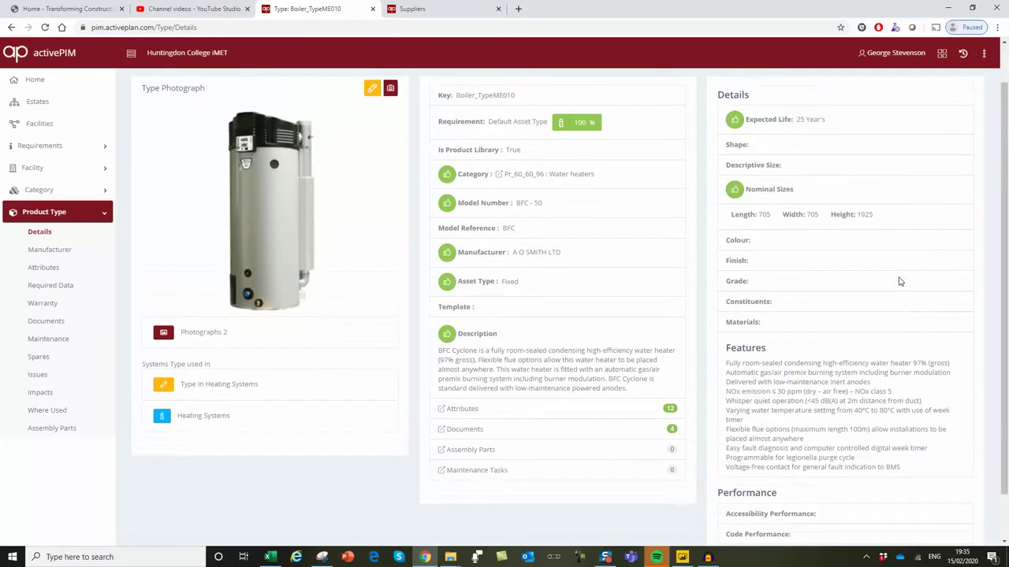
{"action": "scroll", "coordinate": [899, 281], "scroll_direction": "up", "scroll_amount": 1}
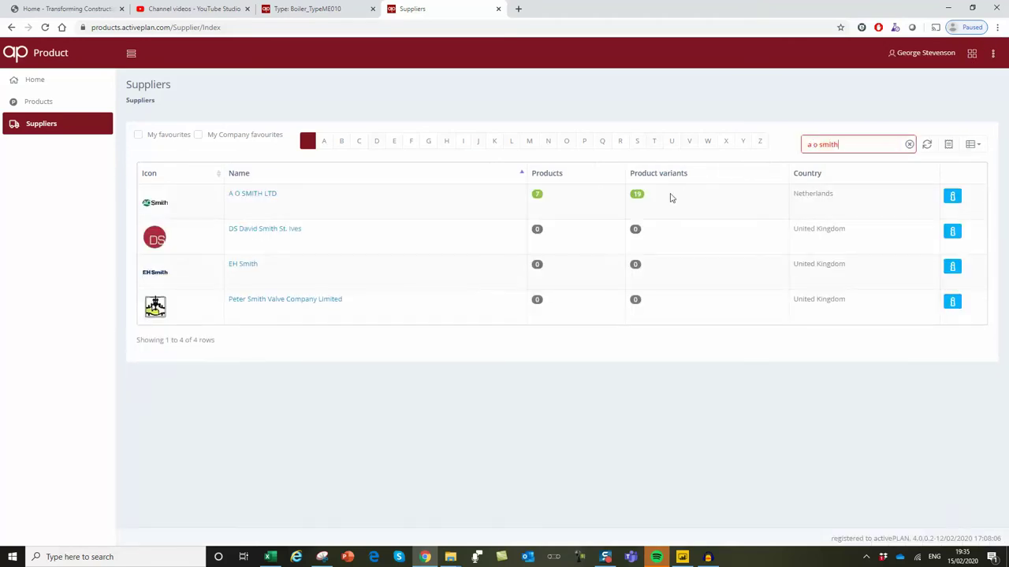
- Open A O SMITH LTD's BFC-High Efficient Condensing Water Heater in the supplier product library and review its details
{"action": "left_click", "coordinate": [537, 195]}
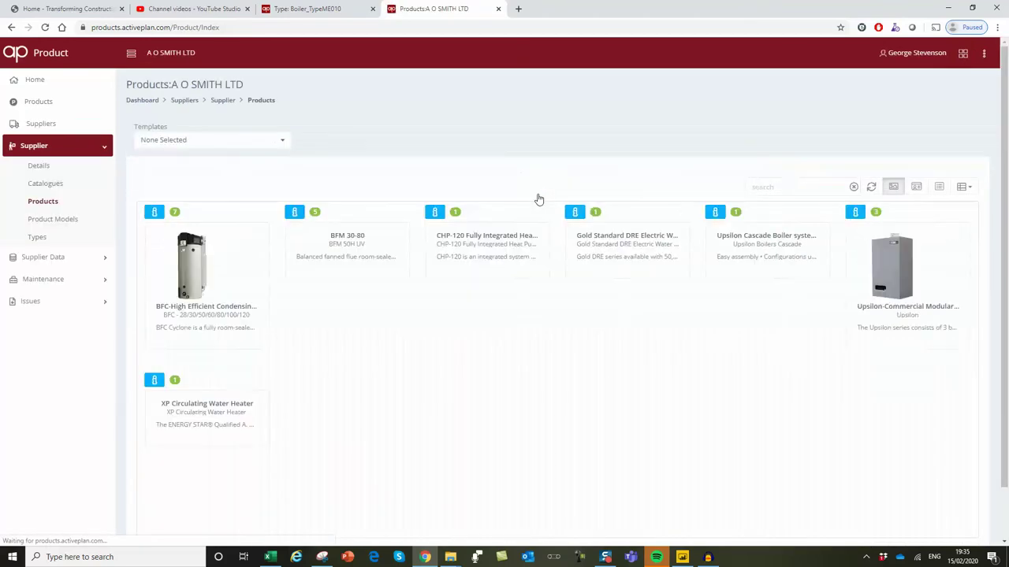
{"action": "left_click", "coordinate": [154, 213]}
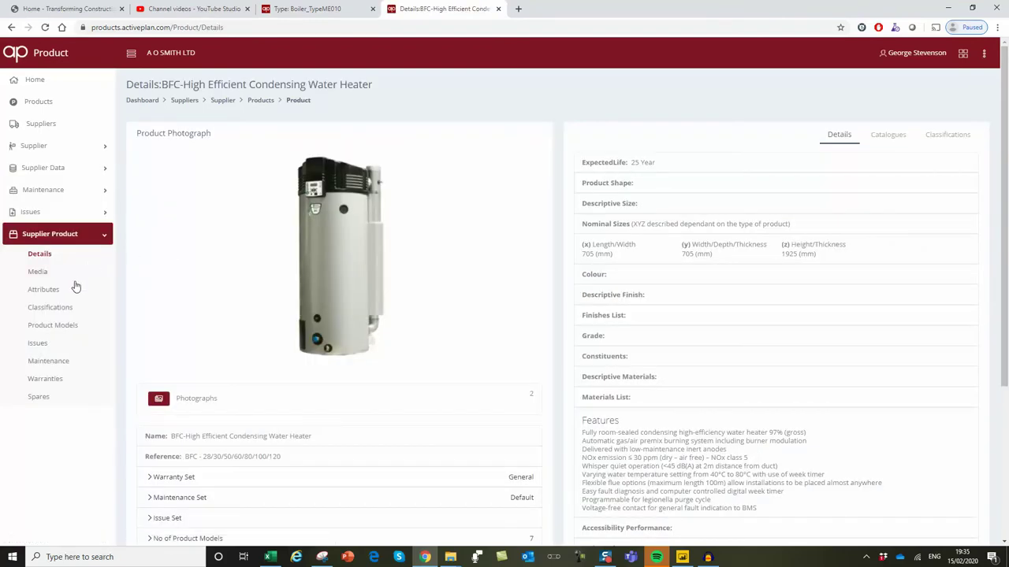
{"action": "scroll", "coordinate": [218, 299], "scroll_direction": "down", "scroll_amount": 3}
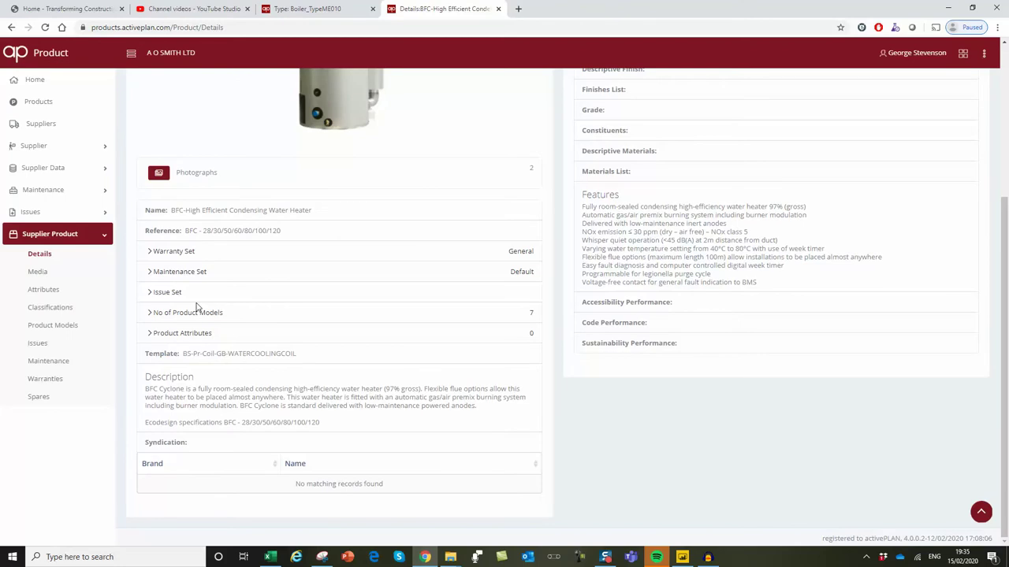
- Open the BFC - 50 model of the condensing water heater and review its details and assigned projects
{"action": "left_click", "coordinate": [62, 329]}
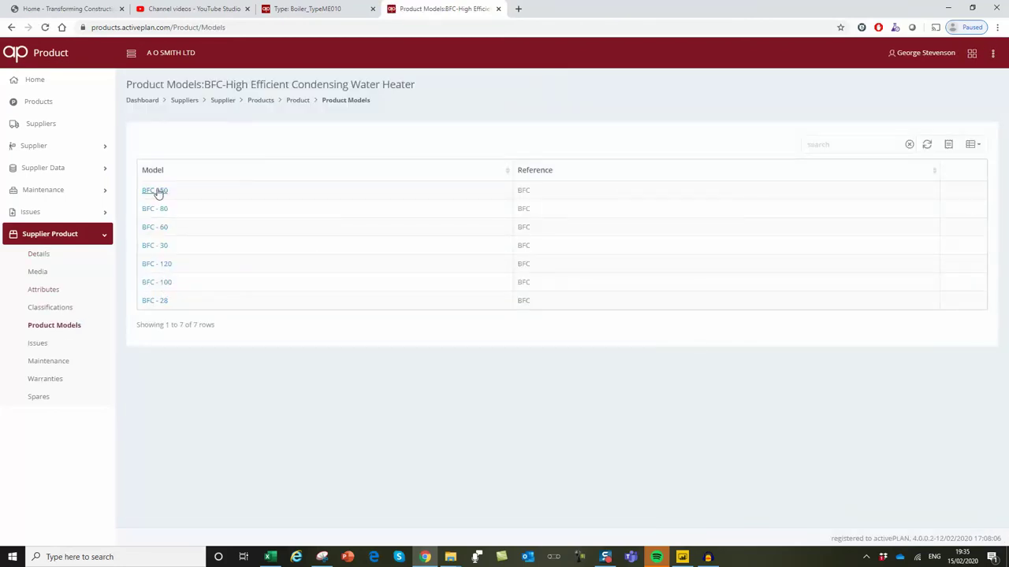
{"action": "left_click", "coordinate": [147, 193]}
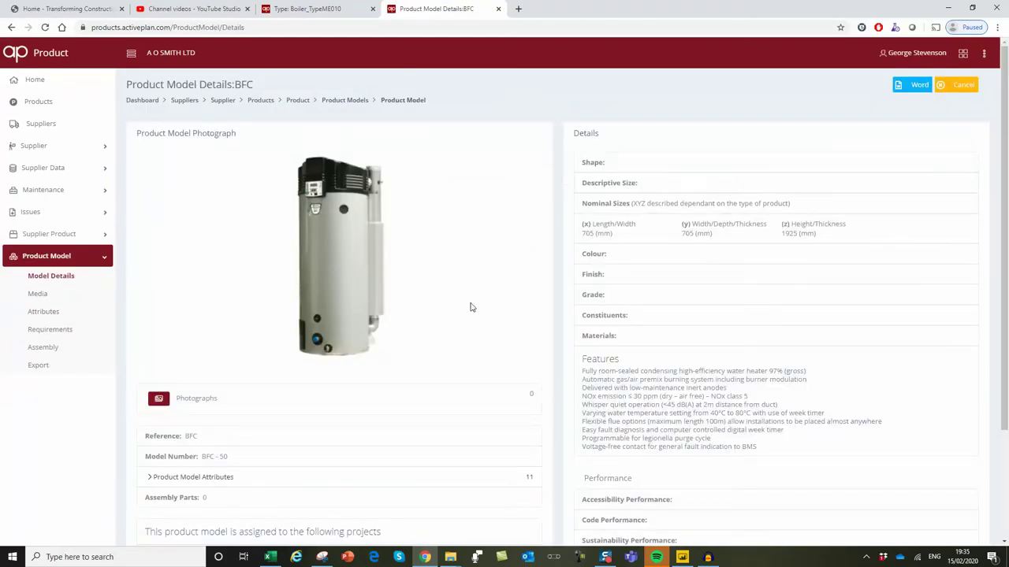
{"action": "scroll", "coordinate": [471, 307], "scroll_direction": "down", "scroll_amount": 2}
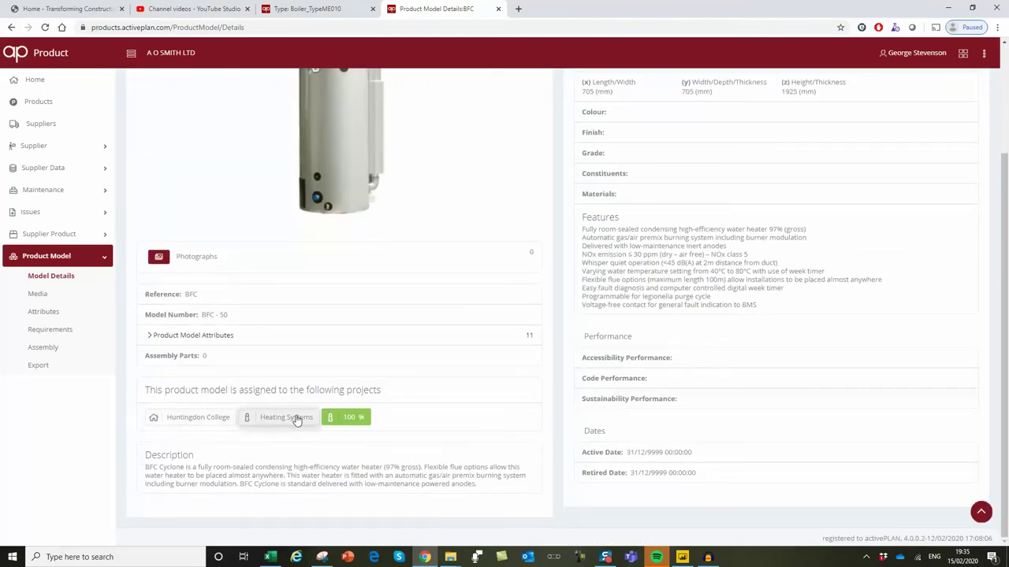
{"action": "scroll", "coordinate": [449, 428], "scroll_direction": "up", "scroll_amount": 2}
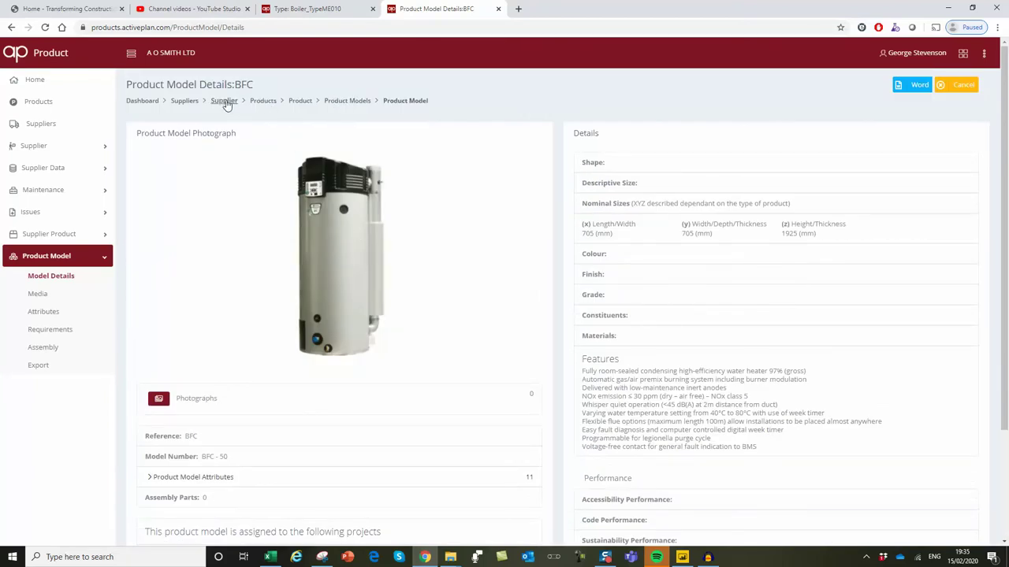
- Return to activePIM and open the facility's building model ALC-APC-Z0-ZZ-M3-A-00002_Building_Model_OrthoLocked
{"action": "left_click", "coordinate": [334, 17]}
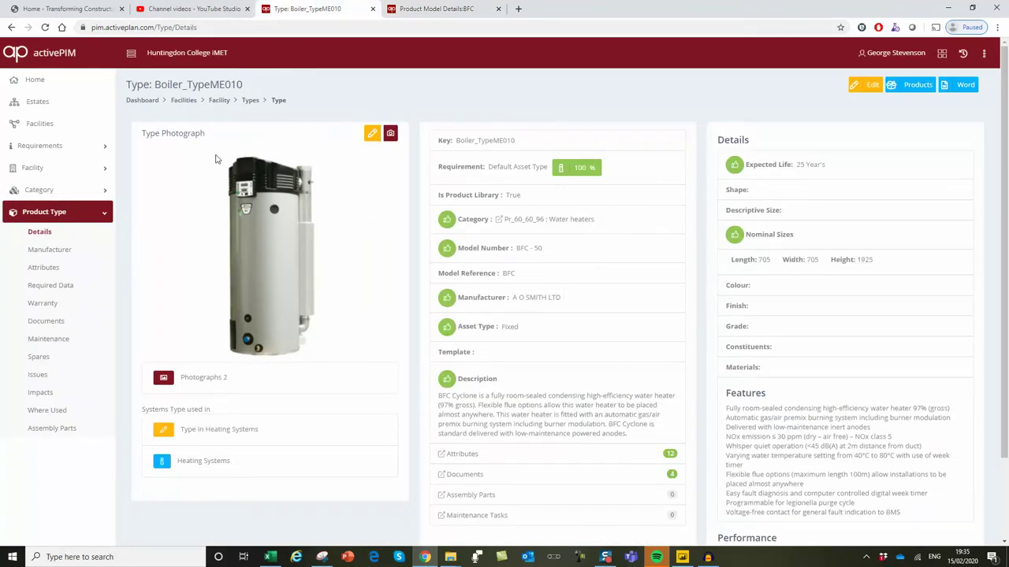
{"action": "left_click", "coordinate": [33, 168]}
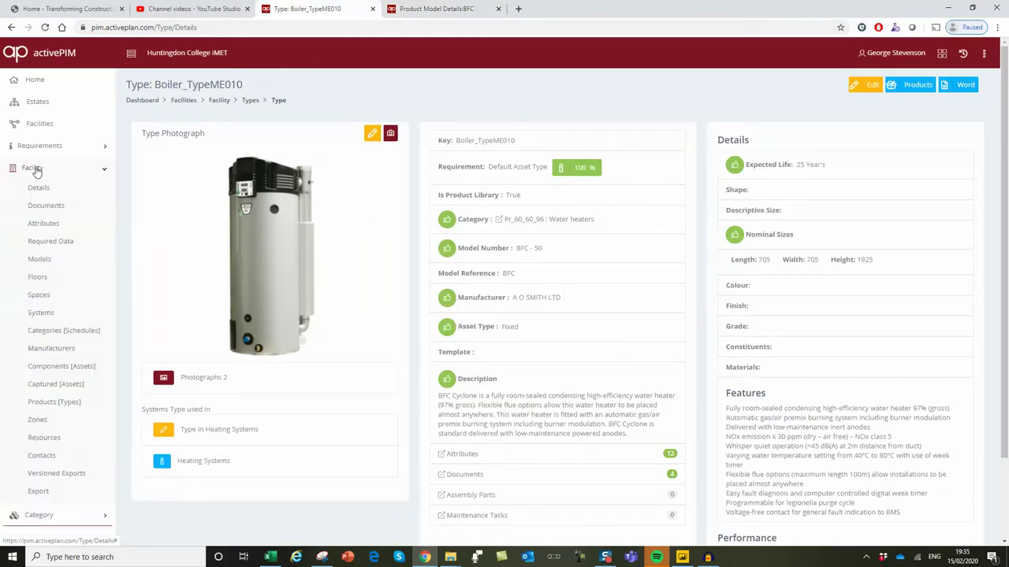
{"action": "left_click", "coordinate": [39, 260]}
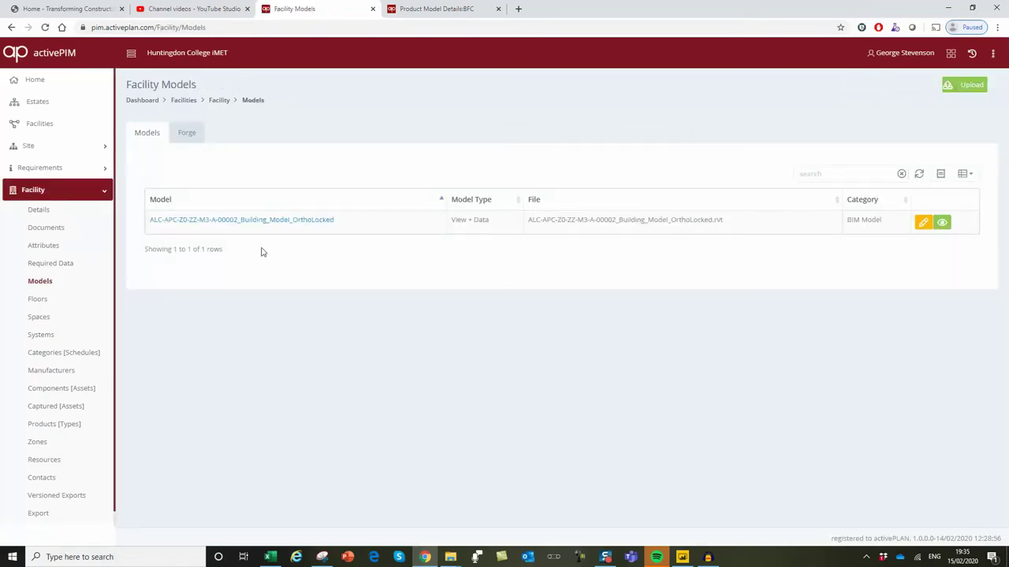
{"action": "left_click", "coordinate": [327, 222]}
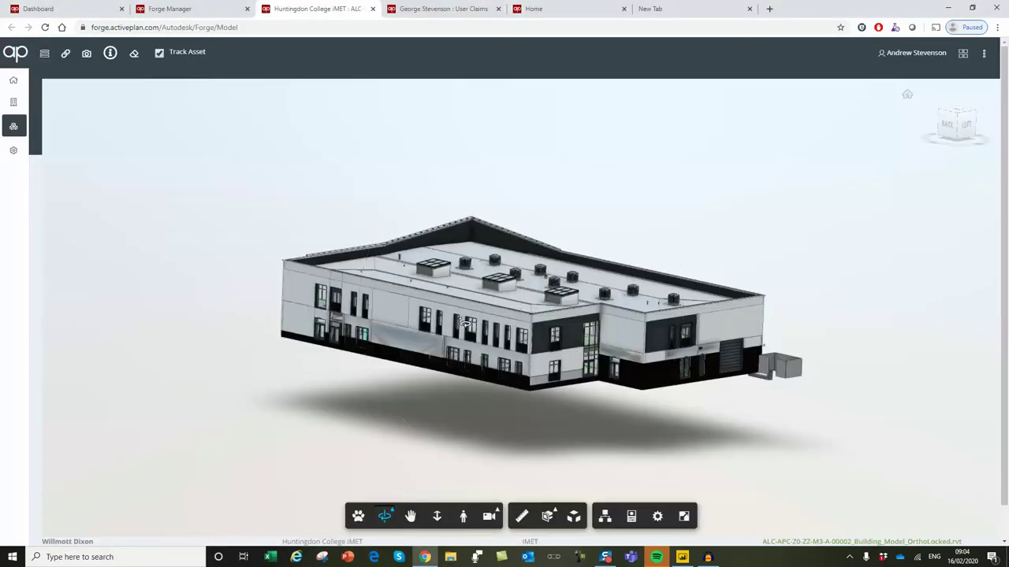
- Search the model's object tree for Doors and isolate that category in the 3D building
{"action": "left_click_drag", "start_coordinate": [453, 317], "coordinate": [639, 333]}
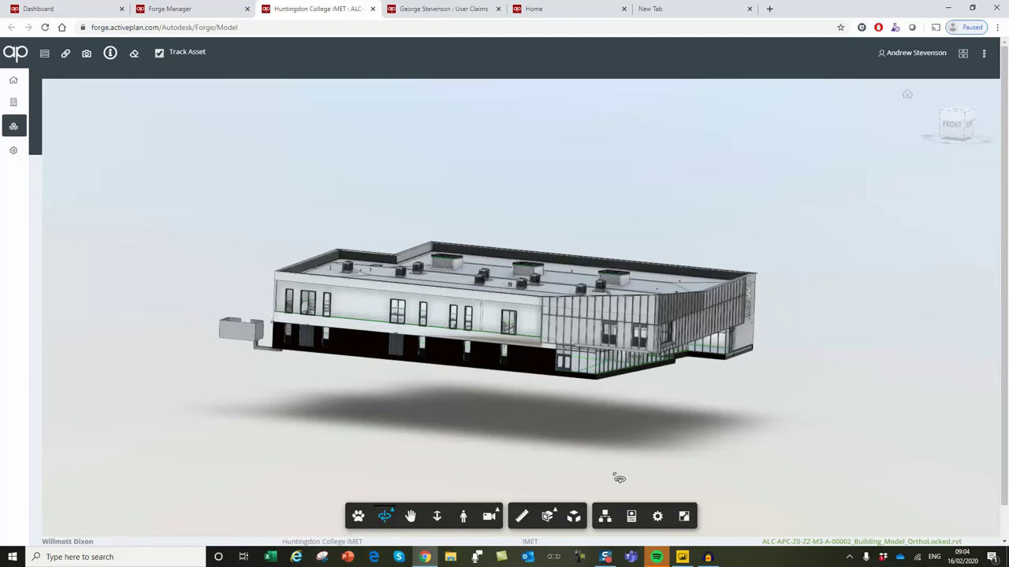
{"action": "left_click", "coordinate": [604, 516]}
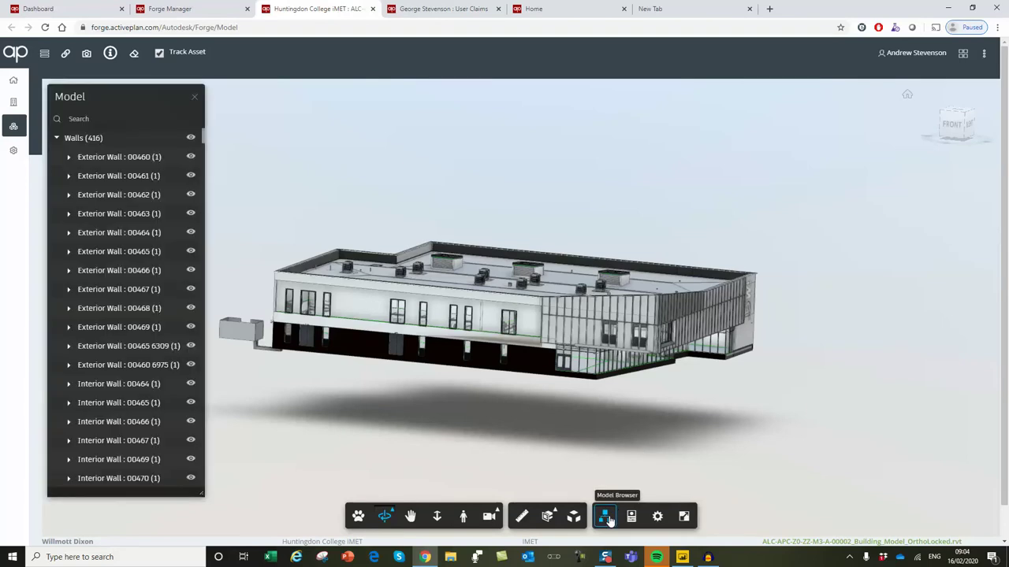
{"action": "left_click", "coordinate": [119, 121]}
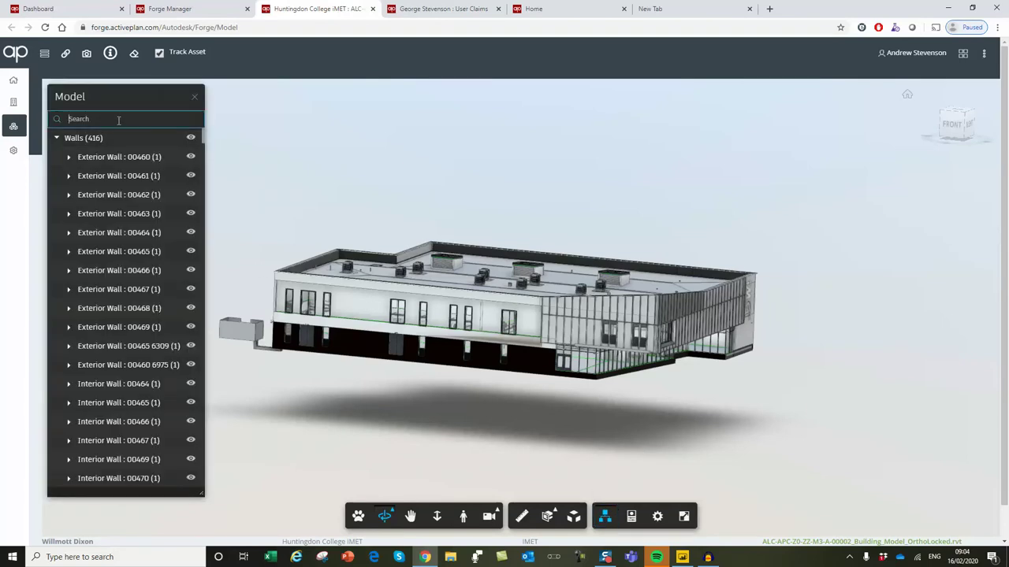
{"action": "type", "text": "Doors"}
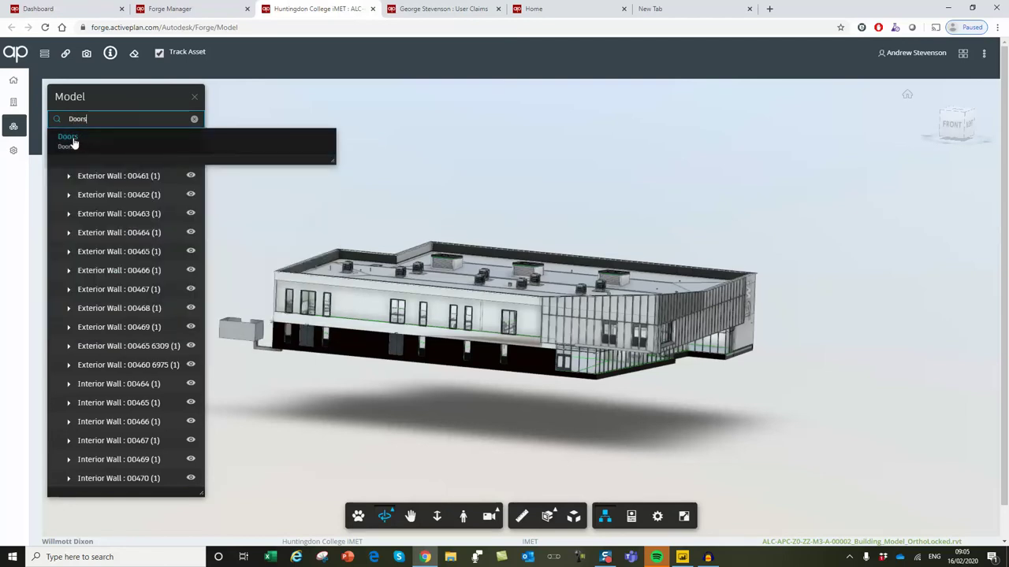
{"action": "left_click", "coordinate": [72, 141]}
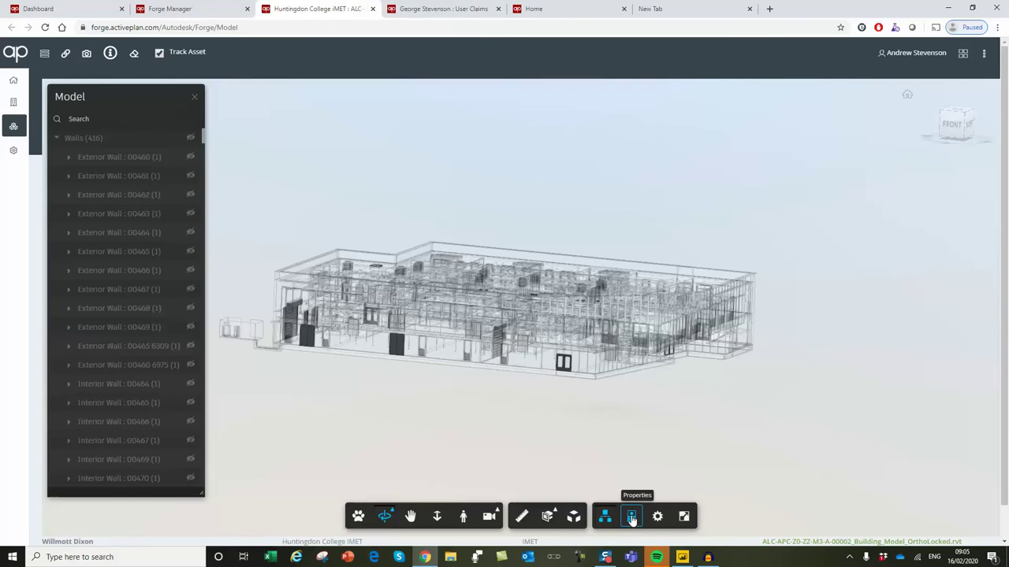
- Display the properties of exterior door GFEX-D12 and examine them down to its COBie data
{"action": "left_click", "coordinate": [631, 516]}
{"action": "left_click", "coordinate": [563, 363]}
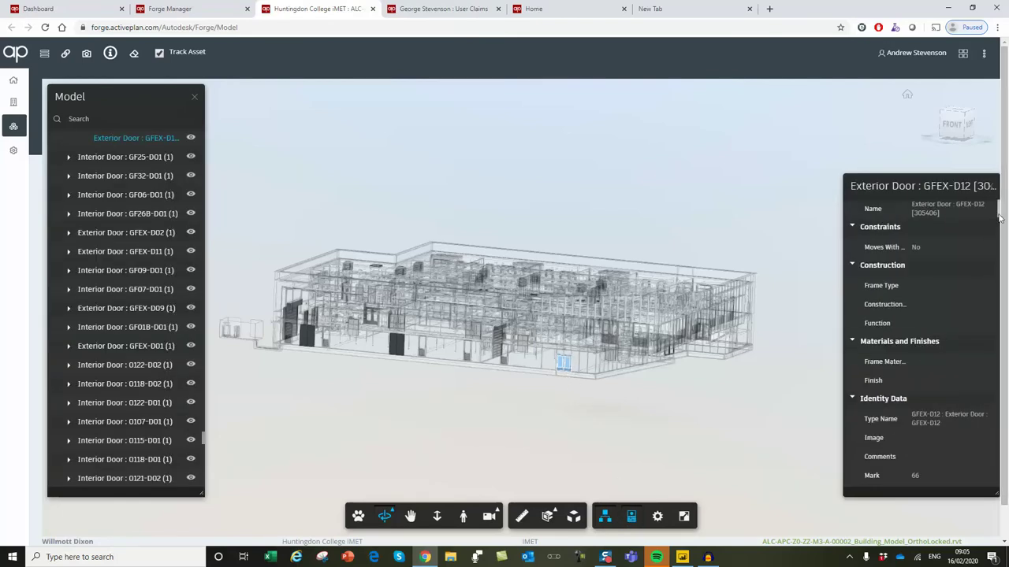
{"action": "left_click_drag", "start_coordinate": [999, 219], "coordinate": [1007, 400]}
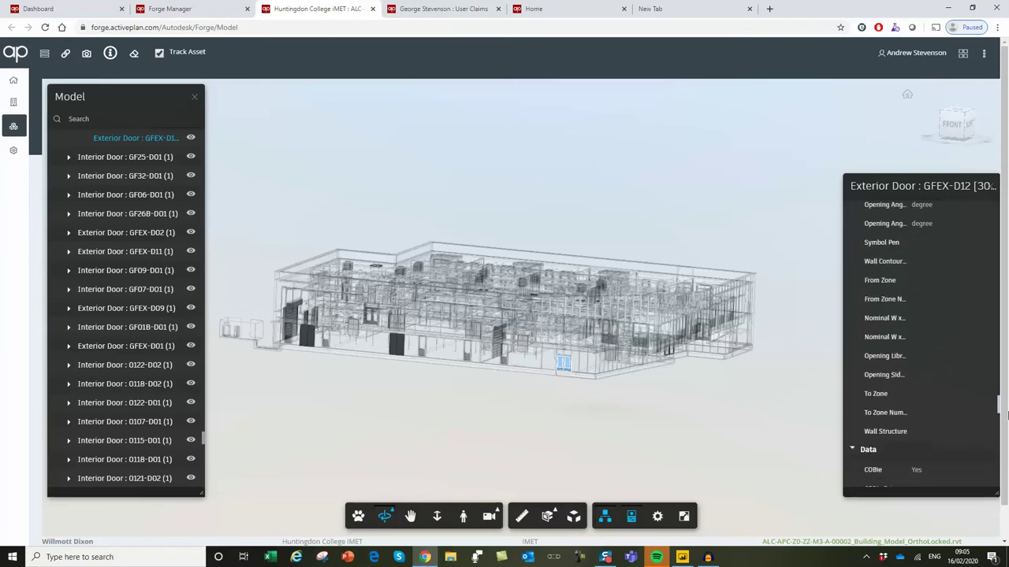
{"action": "left_click_drag", "start_coordinate": [1007, 416], "coordinate": [1007, 435]}
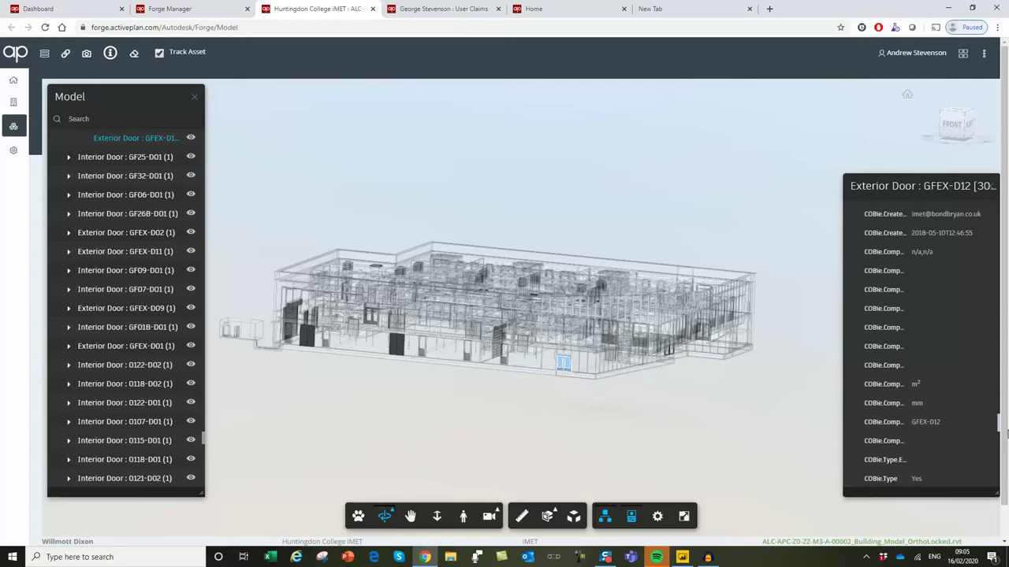
{"action": "left_click_drag", "start_coordinate": [1006, 432], "coordinate": [1003, 487]}
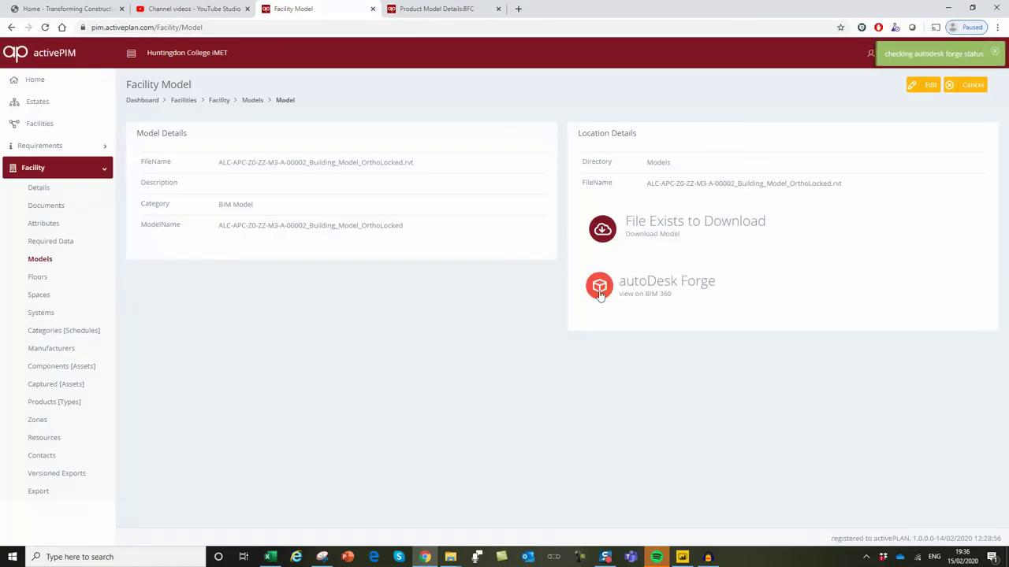
- Open activePIM's facility model in the Autodesk Forge viewer and inspect the building's exterior up close
{"action": "left_click", "coordinate": [601, 290]}
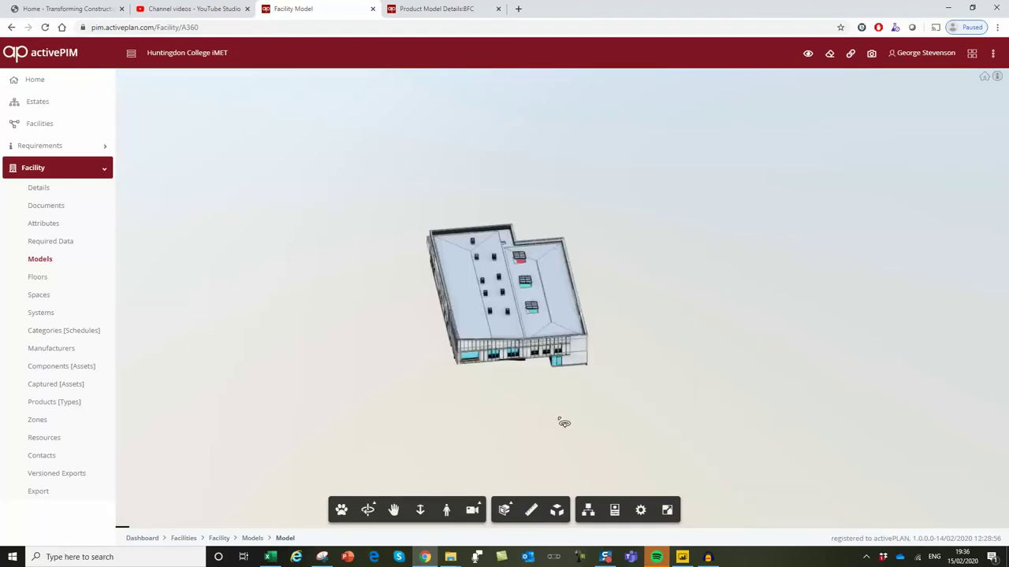
{"action": "left_click_drag", "start_coordinate": [565, 421], "coordinate": [682, 378]}
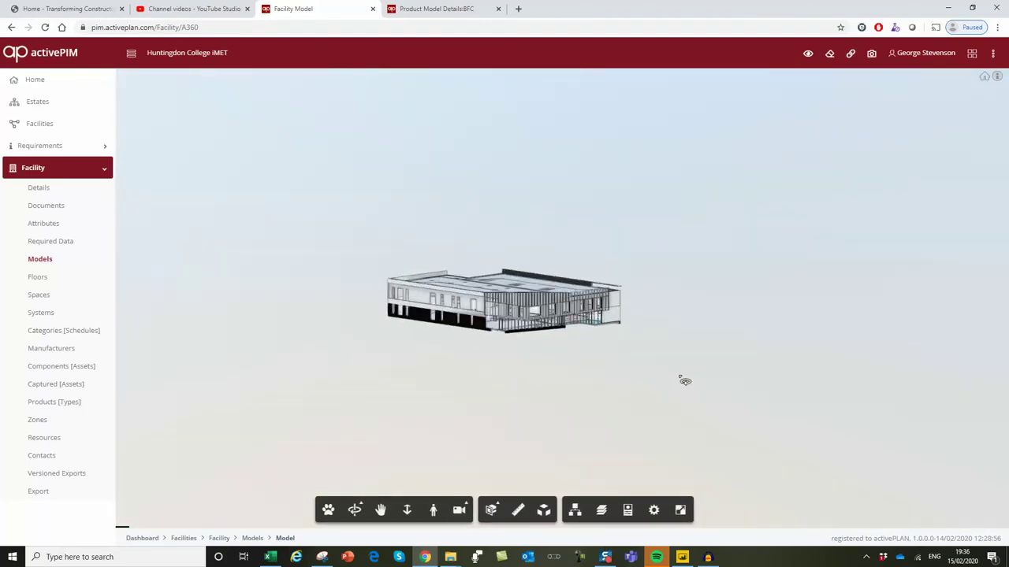
{"action": "left_click", "coordinate": [407, 509]}
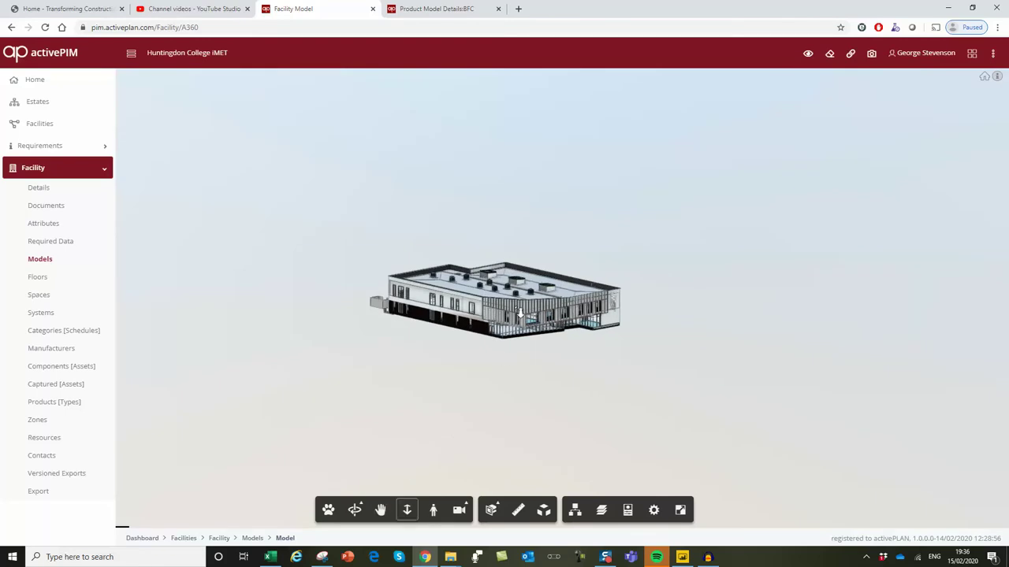
{"action": "left_click_drag", "start_coordinate": [520, 359], "coordinate": [561, 440]}
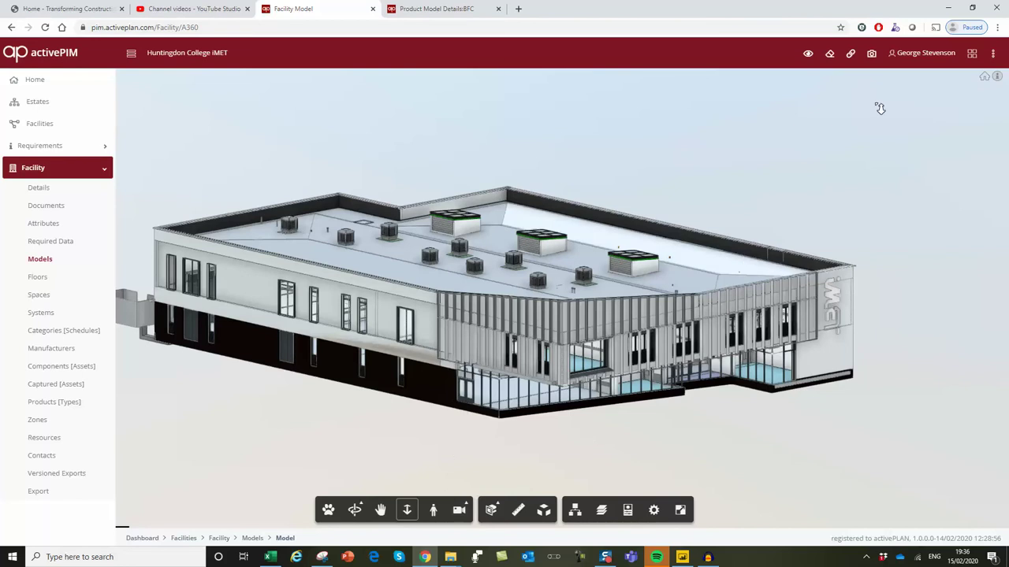
- Show the saved views GS Architecture view, Architecture View, 3D Long Section and 3D First Floor View in turn
{"action": "left_click", "coordinate": [808, 55]}
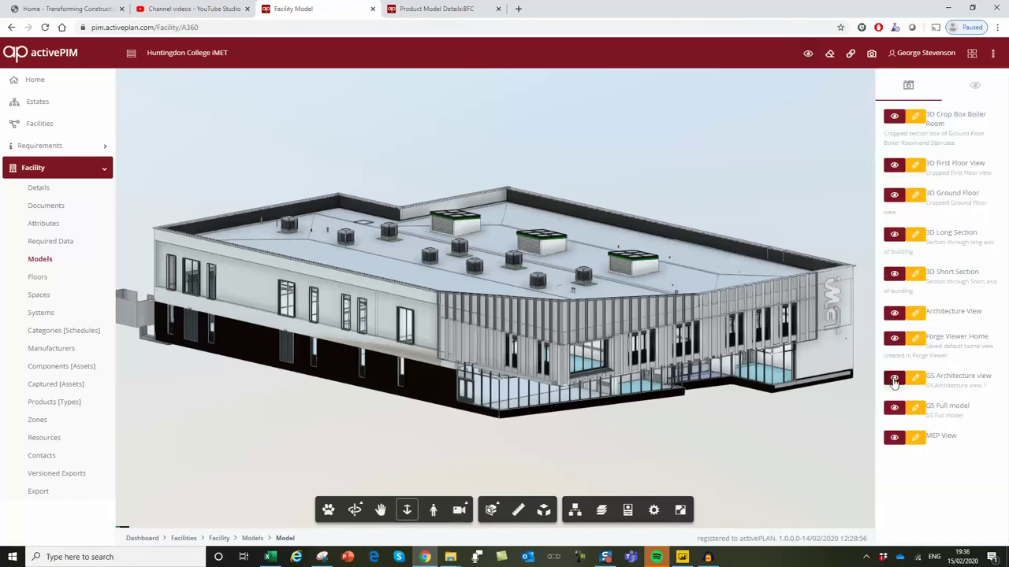
{"action": "left_click", "coordinate": [895, 380]}
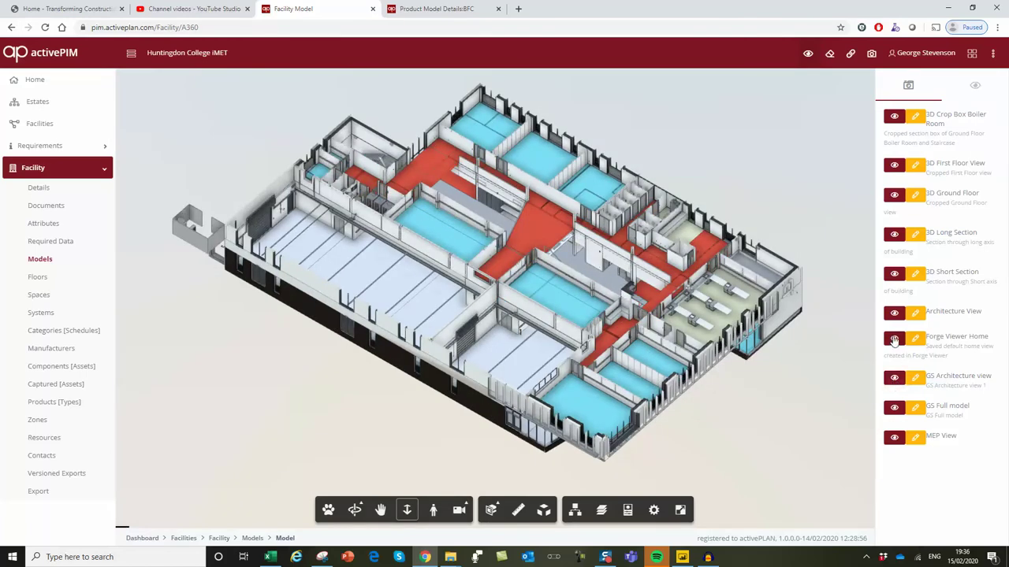
{"action": "left_click", "coordinate": [894, 314]}
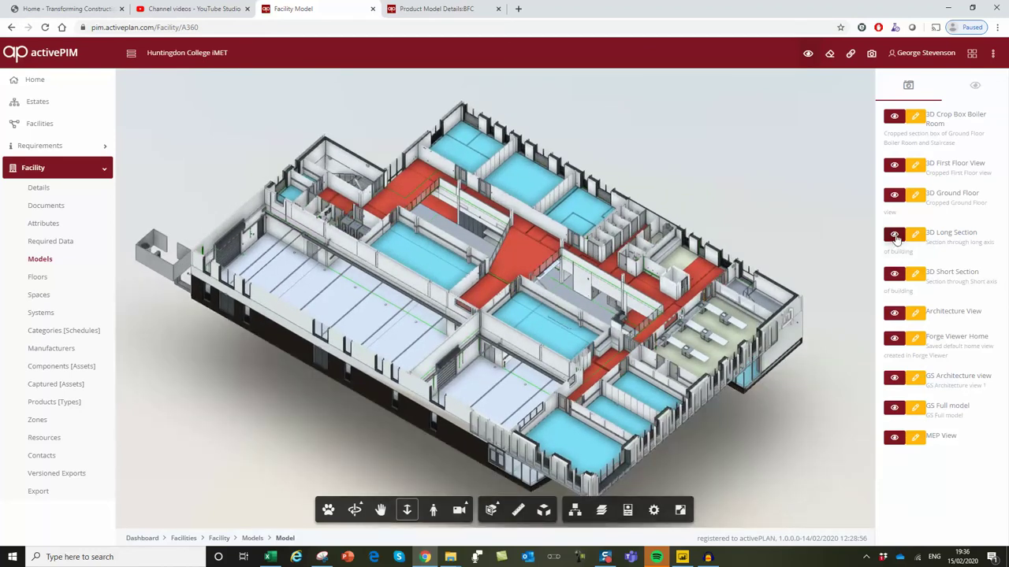
{"action": "left_click", "coordinate": [895, 235]}
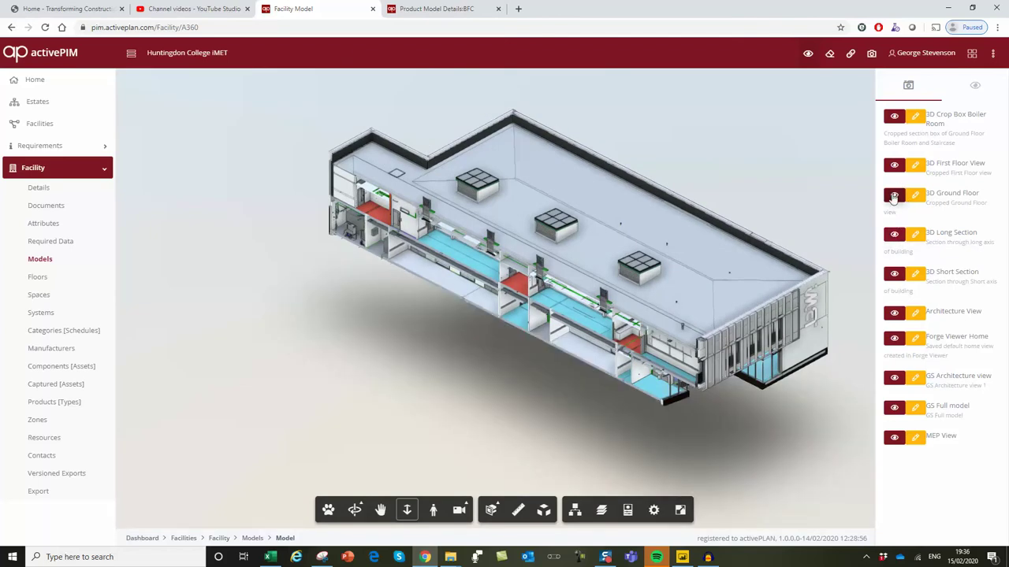
{"action": "left_click", "coordinate": [894, 165]}
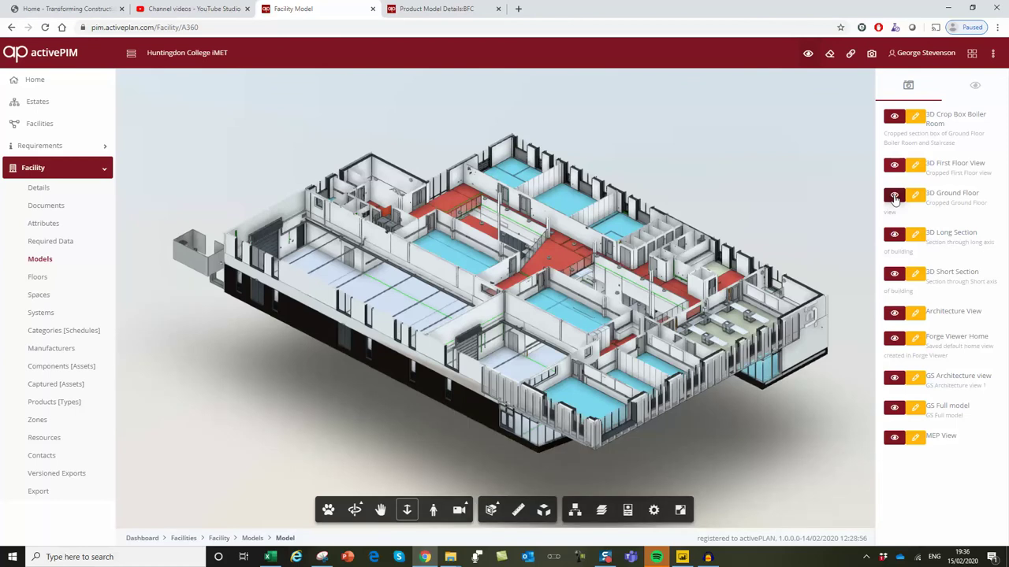
- Apply the saved 3D Ground Floor view and open the connected asset information of the boiler in the boiler room
{"action": "left_click", "coordinate": [894, 197]}
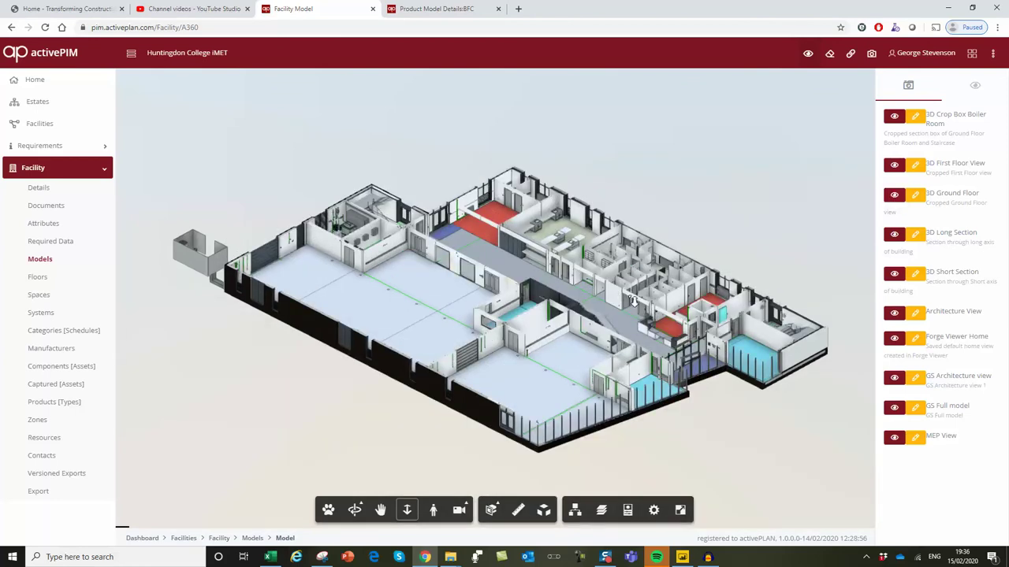
{"action": "left_click_drag", "start_coordinate": [475, 287], "coordinate": [476, 367]}
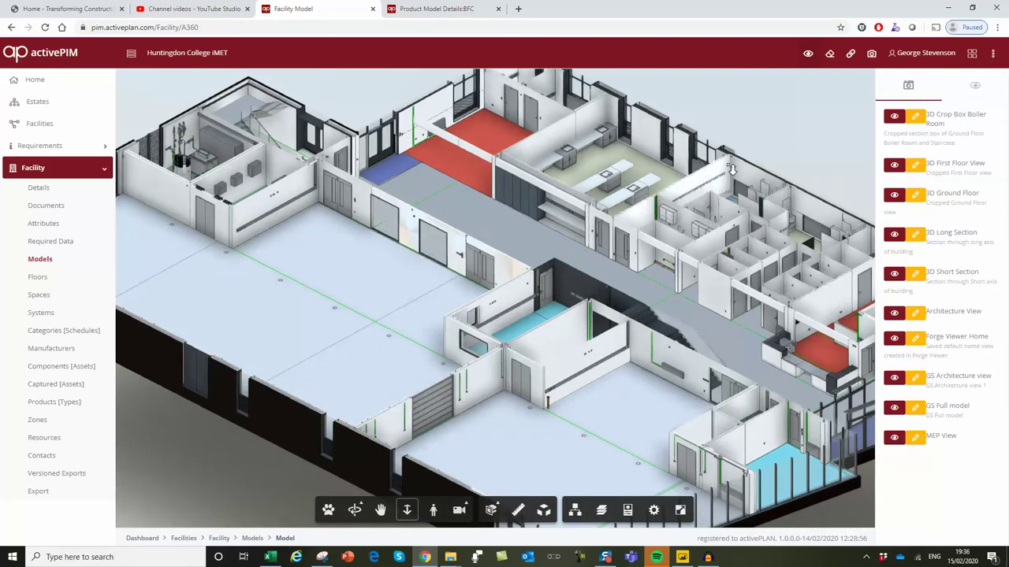
{"action": "left_click", "coordinate": [380, 510]}
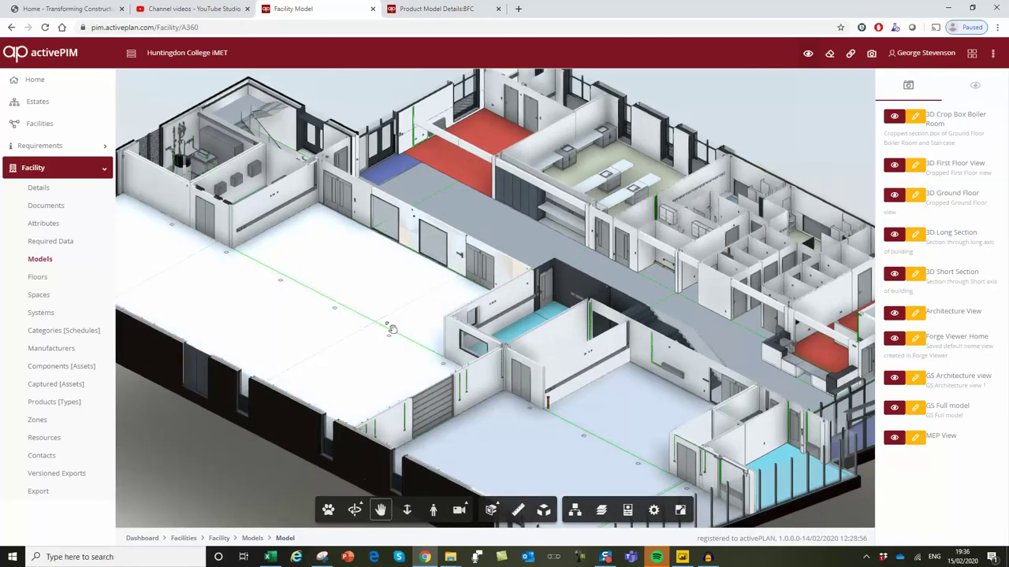
{"action": "left_click_drag", "start_coordinate": [382, 327], "coordinate": [666, 445]}
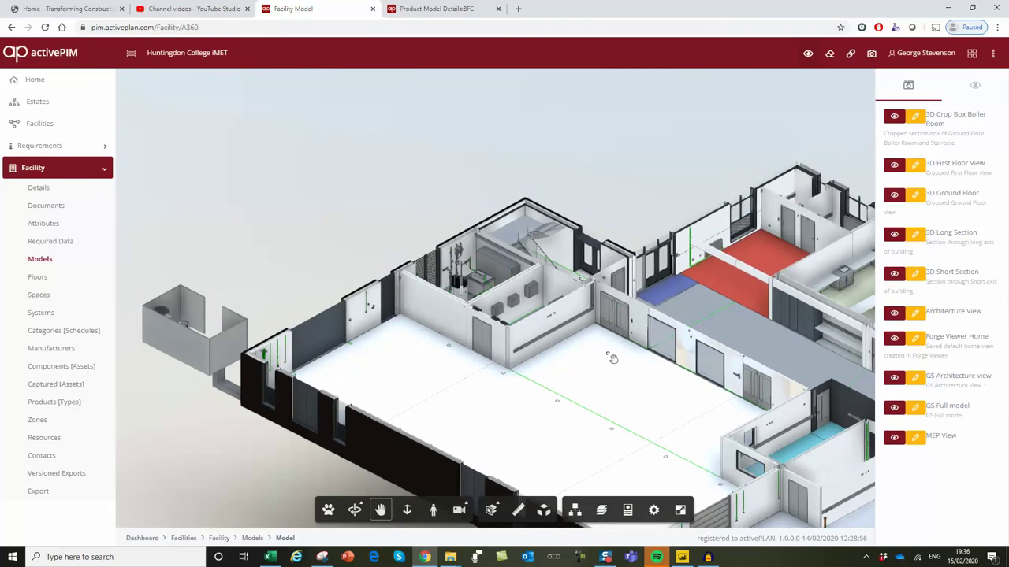
{"action": "left_click_drag", "start_coordinate": [607, 356], "coordinate": [626, 387]}
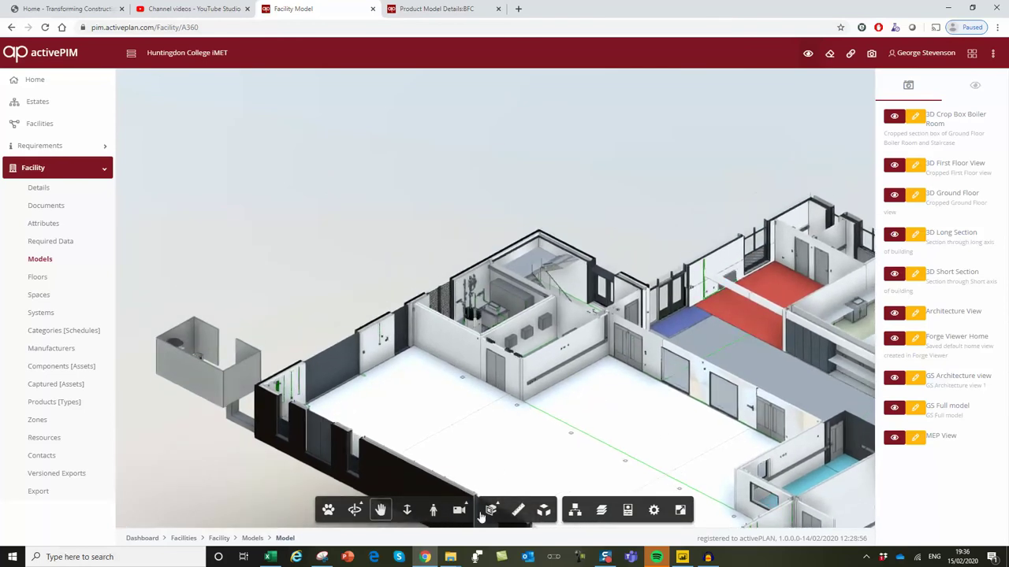
{"action": "left_click", "coordinate": [406, 509]}
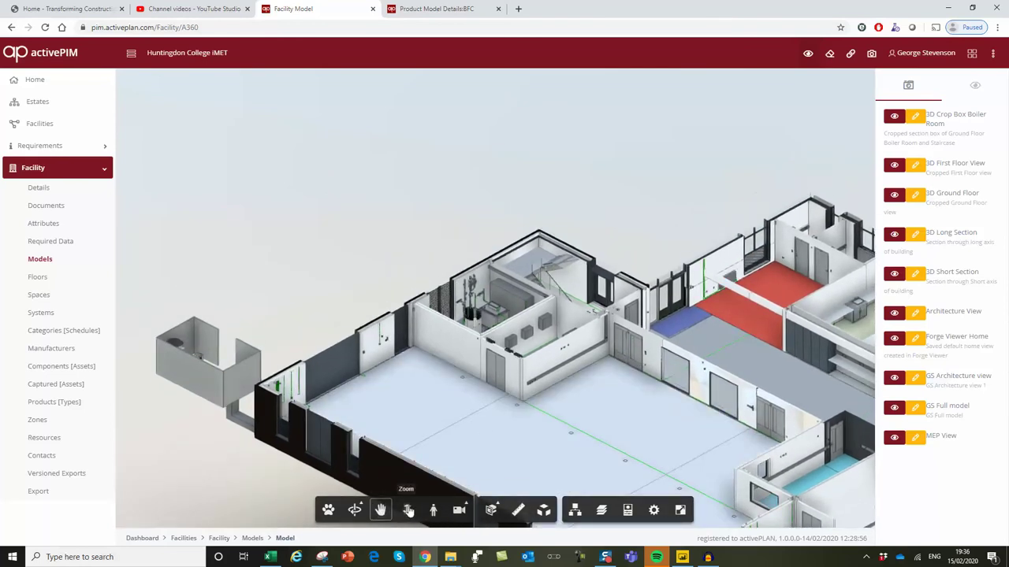
{"action": "left_click_drag", "start_coordinate": [501, 410], "coordinate": [487, 511]}
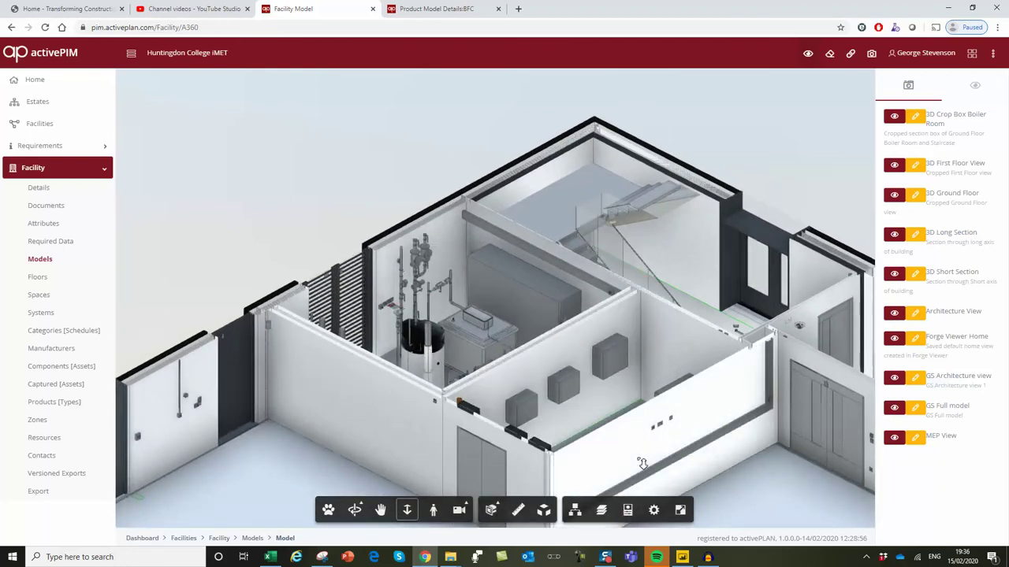
{"action": "key", "text": "Escape"}
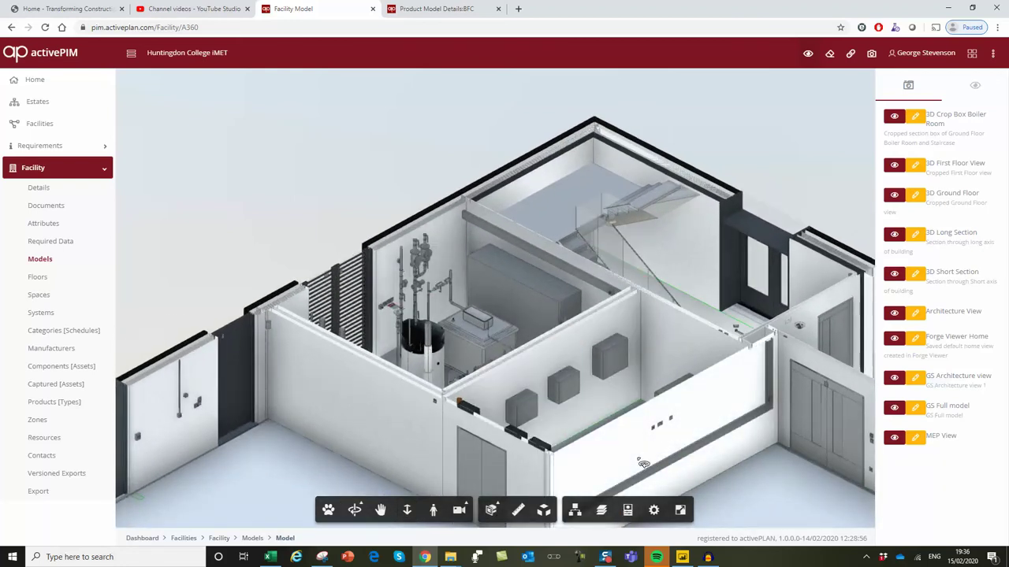
{"action": "left_click", "coordinate": [442, 379]}
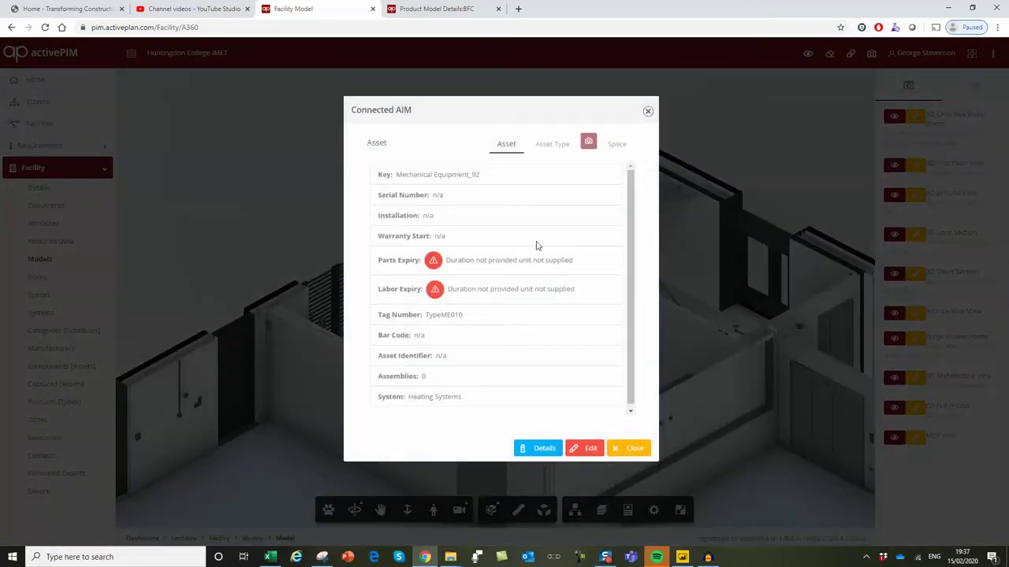
- Review the boiler's asset type data, then open its full component details page and read through the component details
{"action": "left_click", "coordinate": [549, 148]}
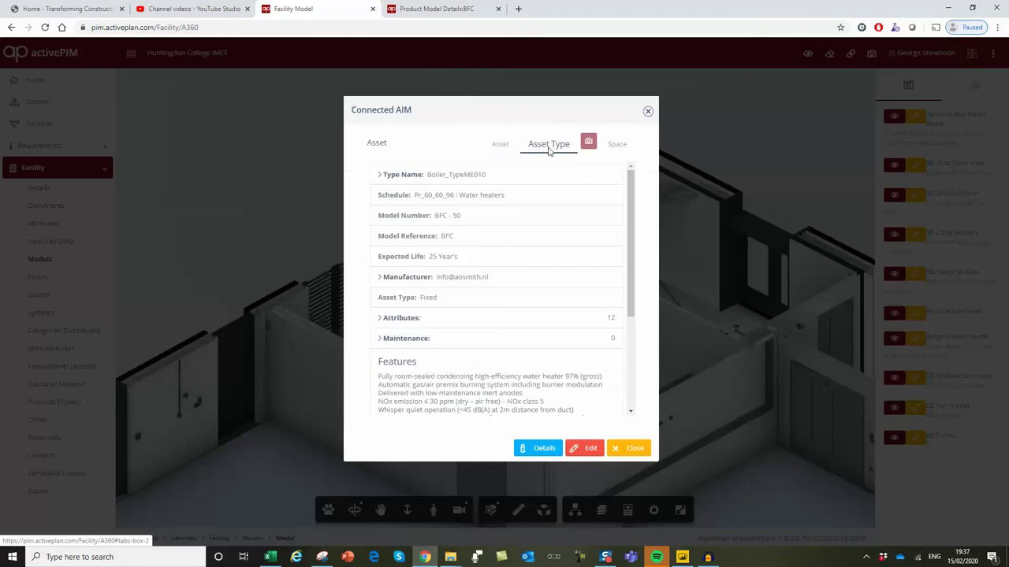
{"action": "left_click_drag", "start_coordinate": [628, 205], "coordinate": [635, 316]}
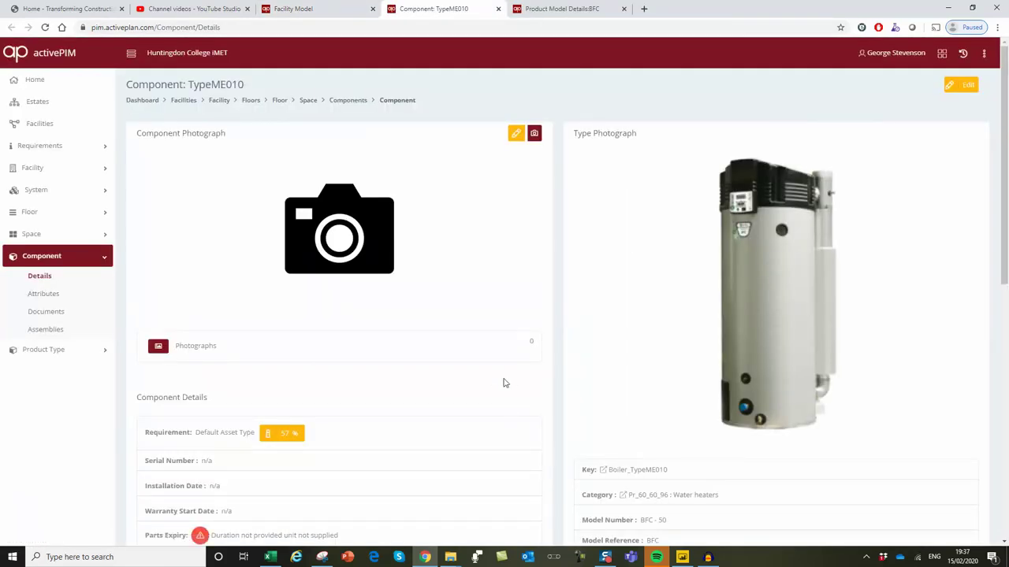
{"action": "scroll", "coordinate": [491, 327], "scroll_direction": "down", "scroll_amount": 4}
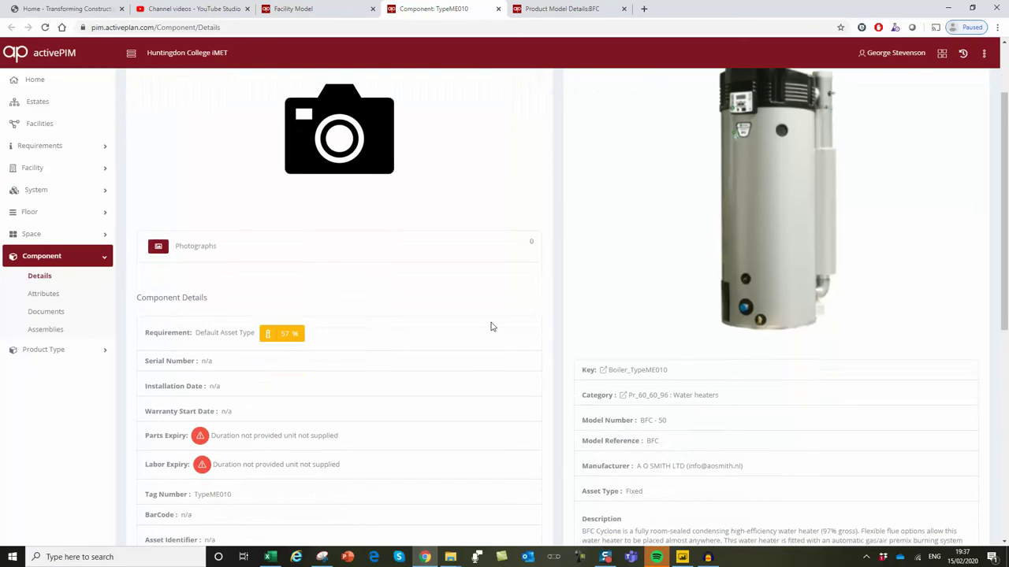
{"action": "scroll", "coordinate": [491, 327], "scroll_direction": "down", "scroll_amount": 1}
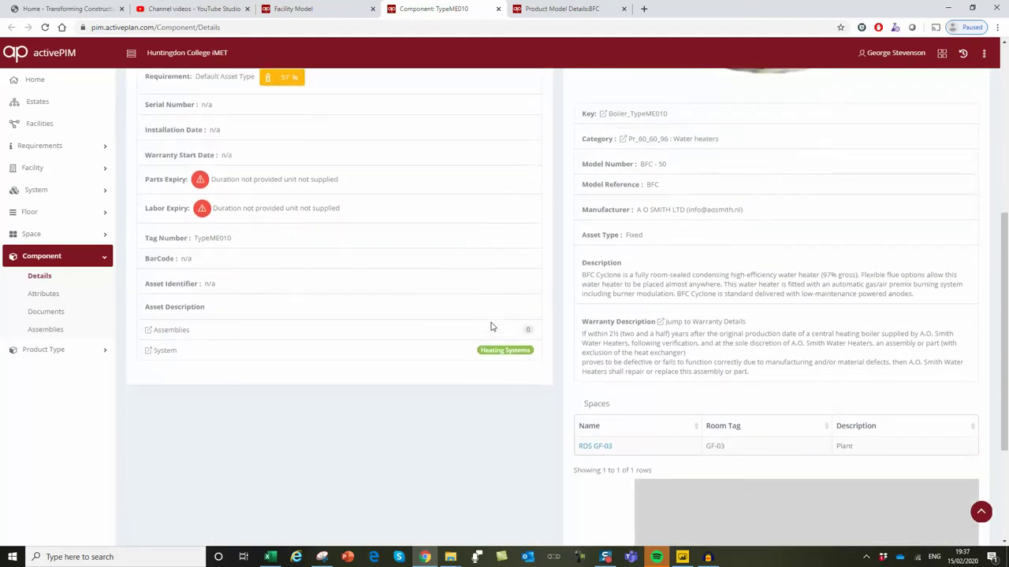
- Check the validation summary of the boiler's Default Asset Type requirement, close it and expand the facility's list of sections
{"action": "left_click", "coordinate": [268, 72]}
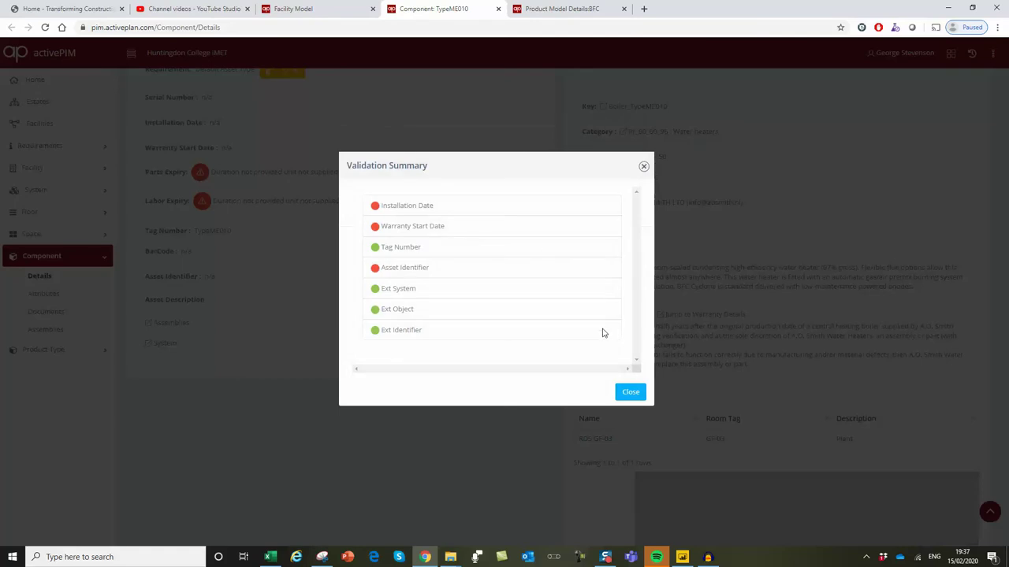
{"action": "left_click", "coordinate": [631, 393]}
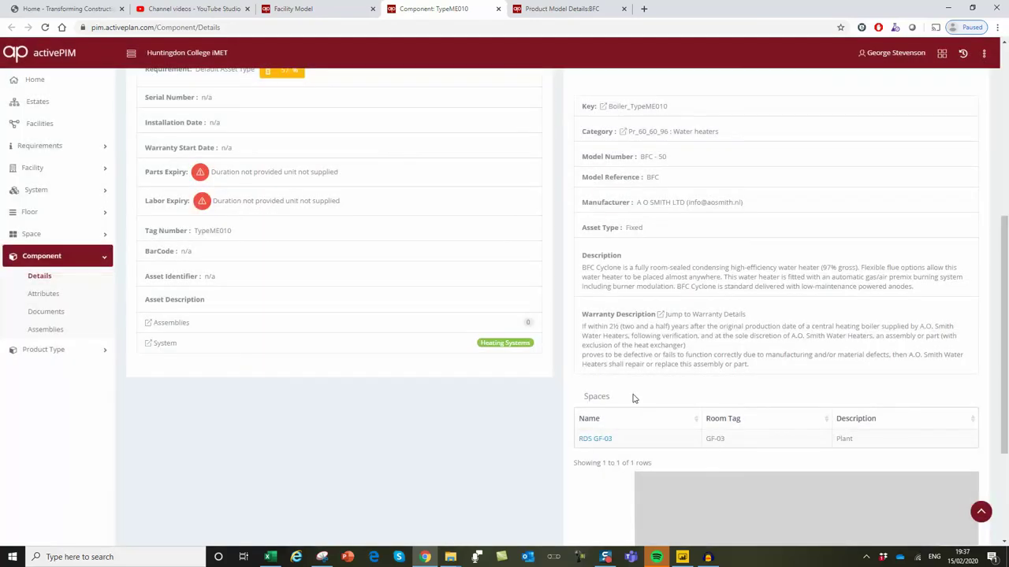
{"action": "scroll", "coordinate": [498, 412], "scroll_direction": "down", "scroll_amount": 1}
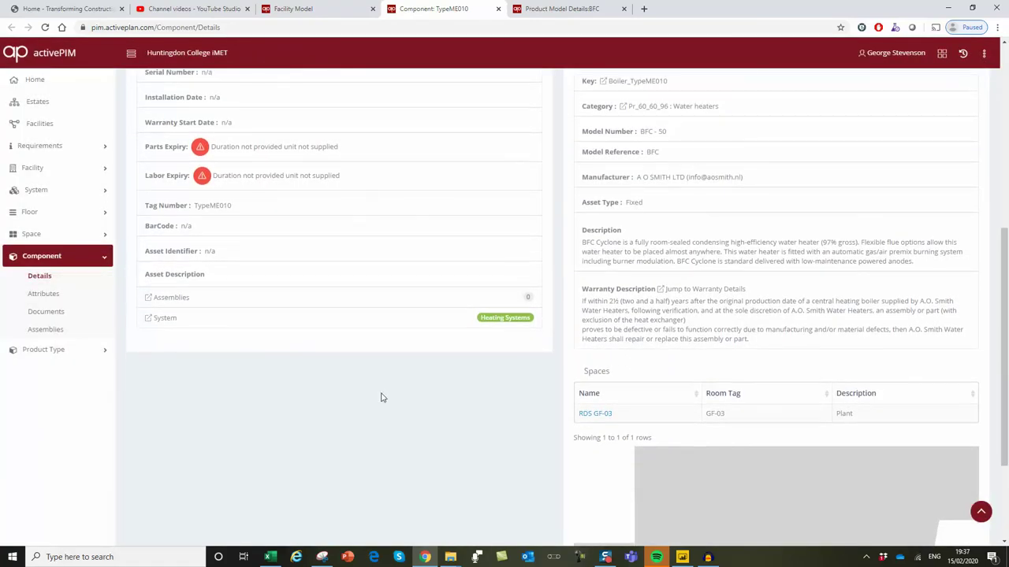
{"action": "left_click", "coordinate": [33, 168]}
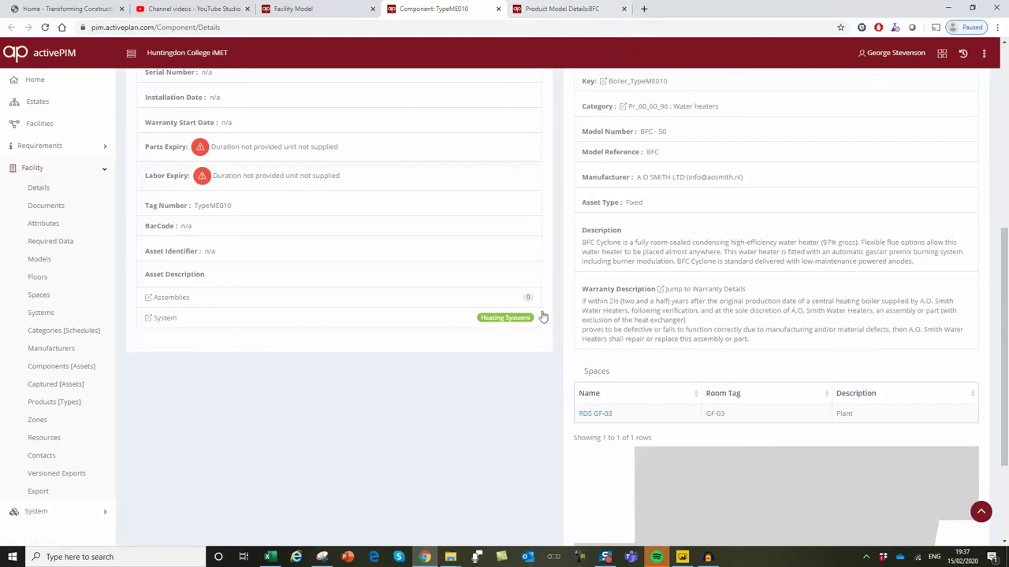
- Switch to Power BI Desktop and bring up the Huntingdon-College-Cobie-Dashboard-Plans report
{"action": "left_click", "coordinate": [603, 558]}
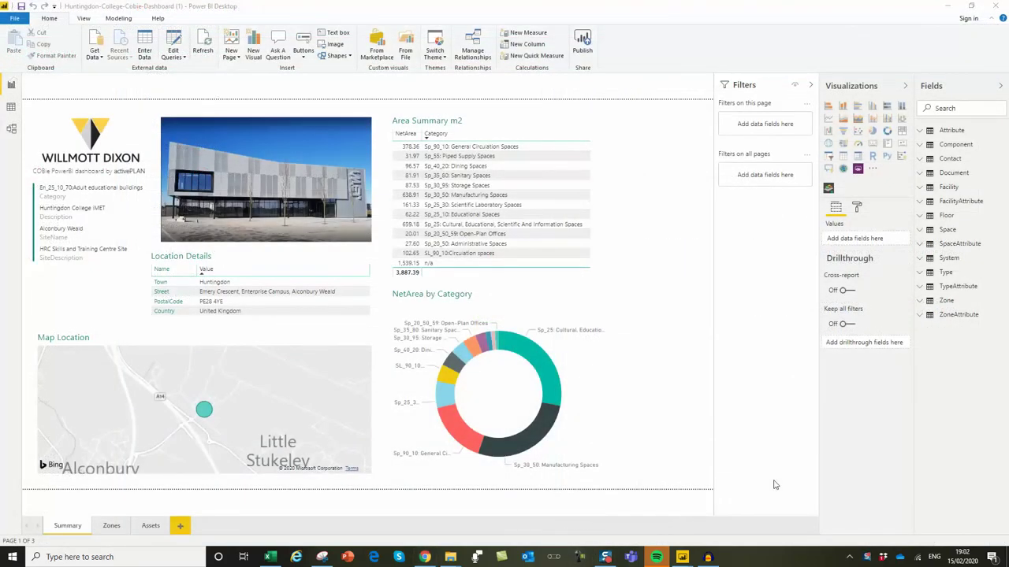
{"action": "mouse_move", "coordinate": [683, 558]}
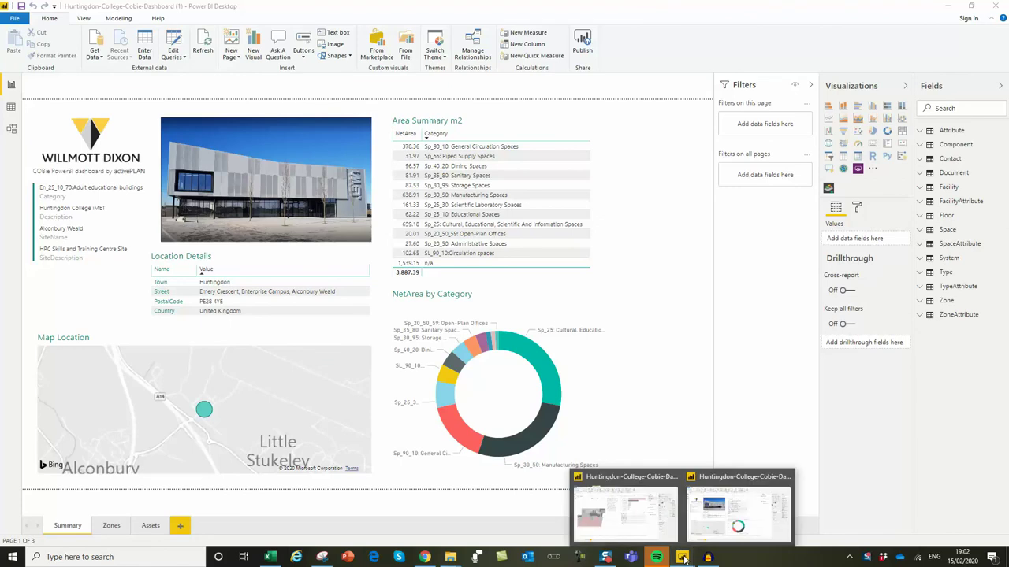
{"action": "left_click", "coordinate": [631, 526]}
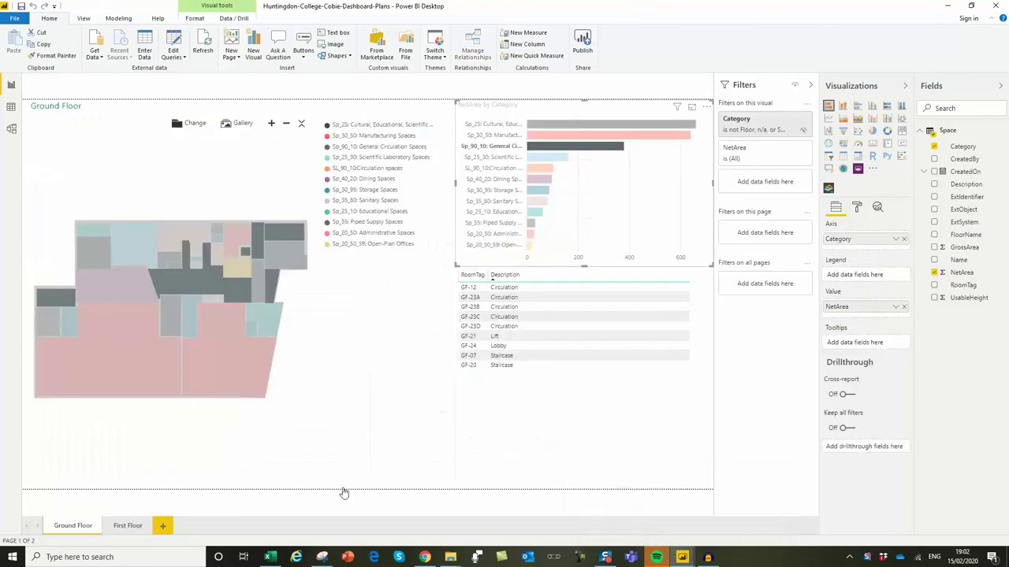
- Show the First Floor plan, inspect the details of individual rooms and filter the report to room 01-22
{"action": "left_click", "coordinate": [128, 526]}
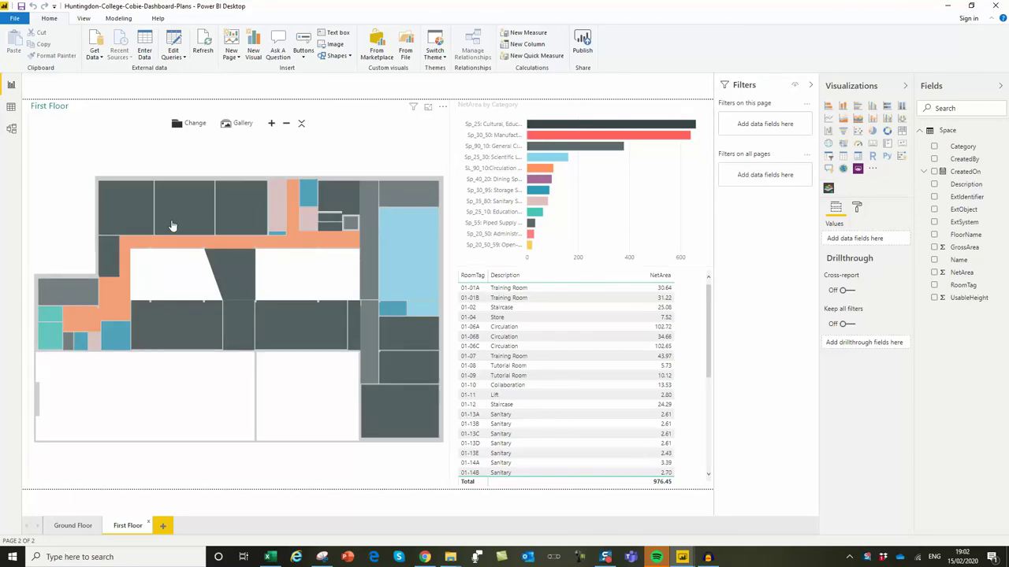
{"action": "mouse_move", "coordinate": [143, 227]}
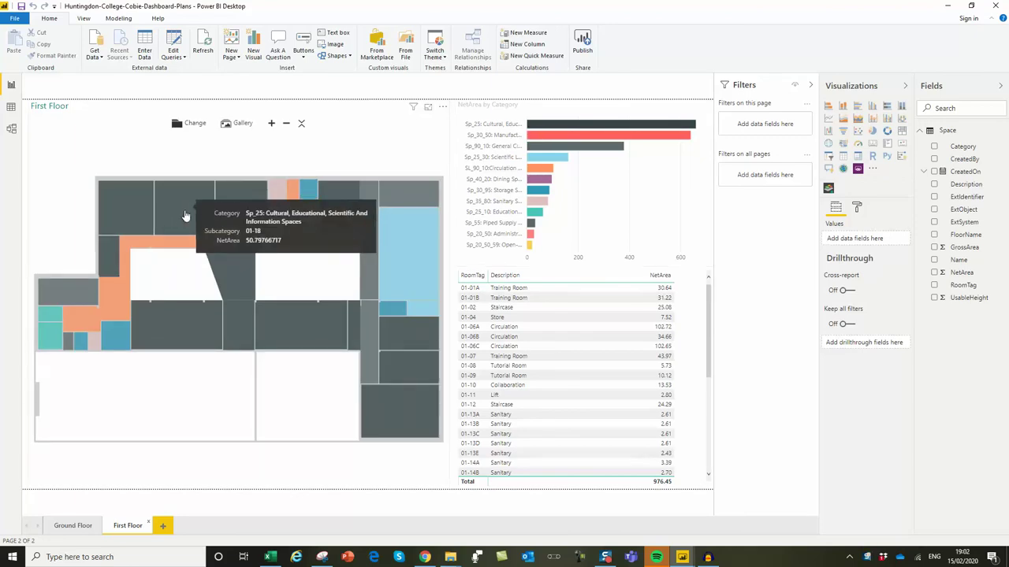
{"action": "mouse_move", "coordinate": [282, 311]}
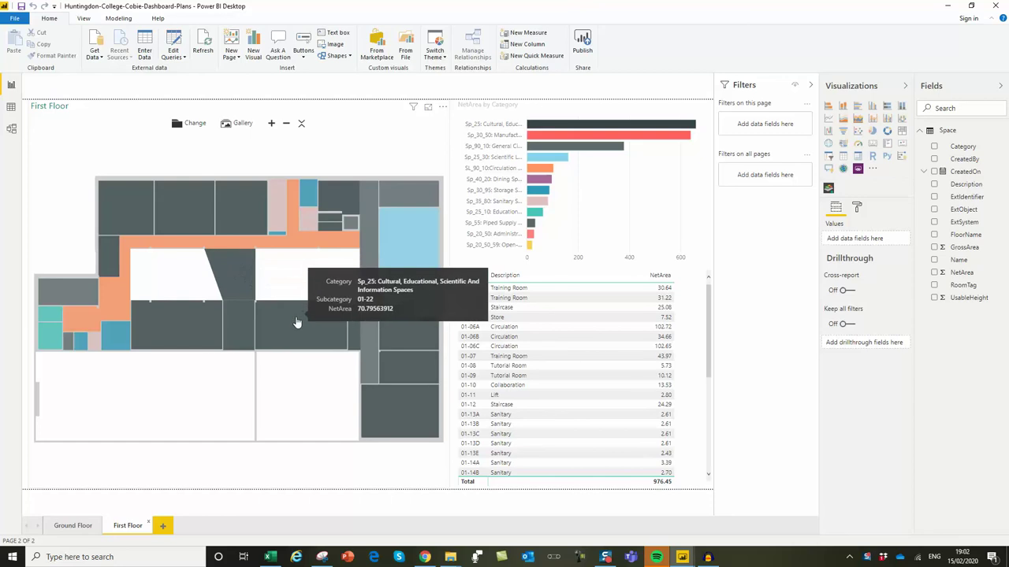
{"action": "left_click", "coordinate": [297, 323]}
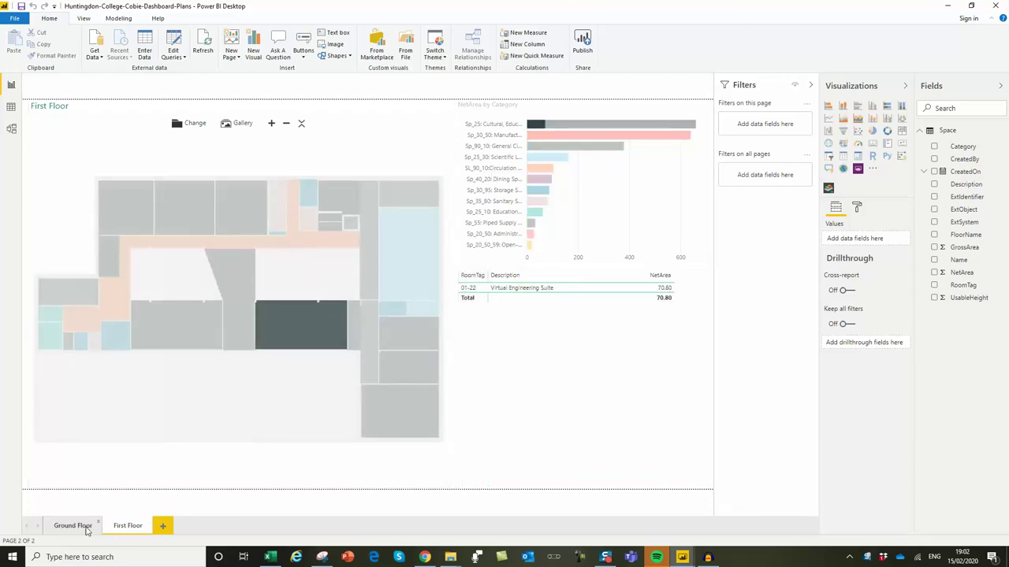
- On the Ground Floor plan, highlight categories Sp_25, Sp_30_50 and Sp_90_10 in turn, followed by rooms GF-23C and GF-23A
{"action": "left_click", "coordinate": [84, 527]}
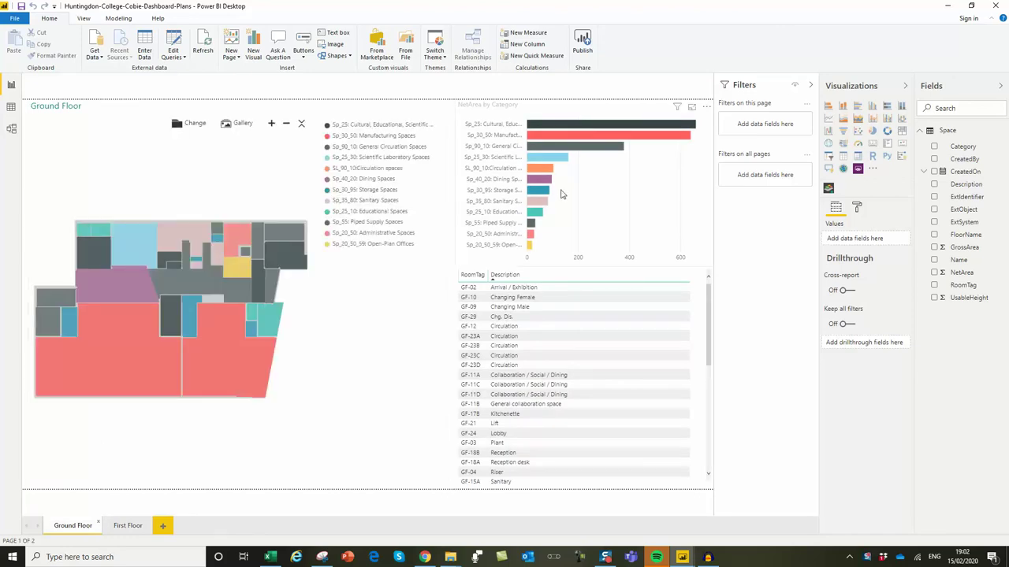
{"action": "left_click", "coordinate": [541, 126]}
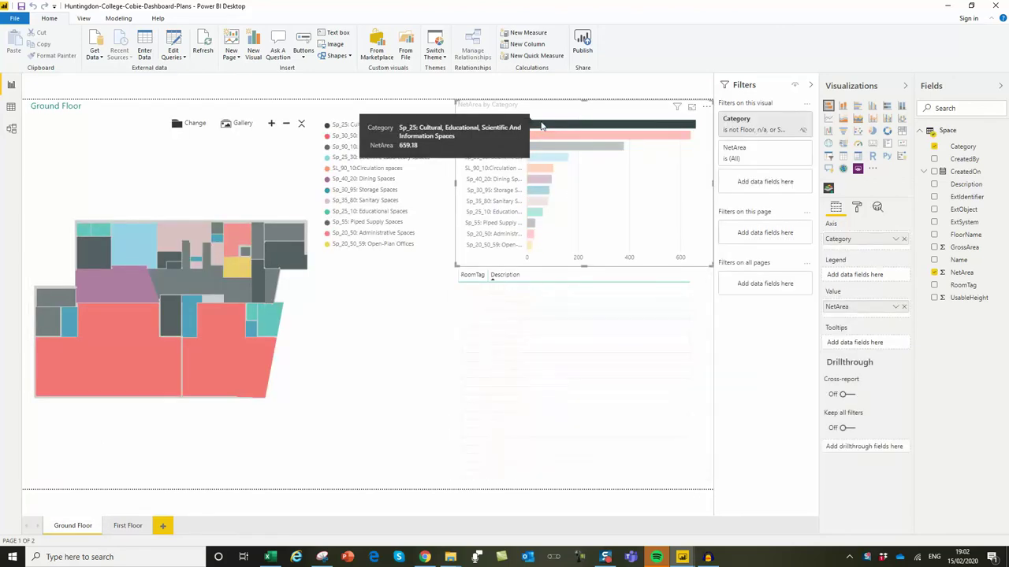
{"action": "left_click", "coordinate": [542, 136]}
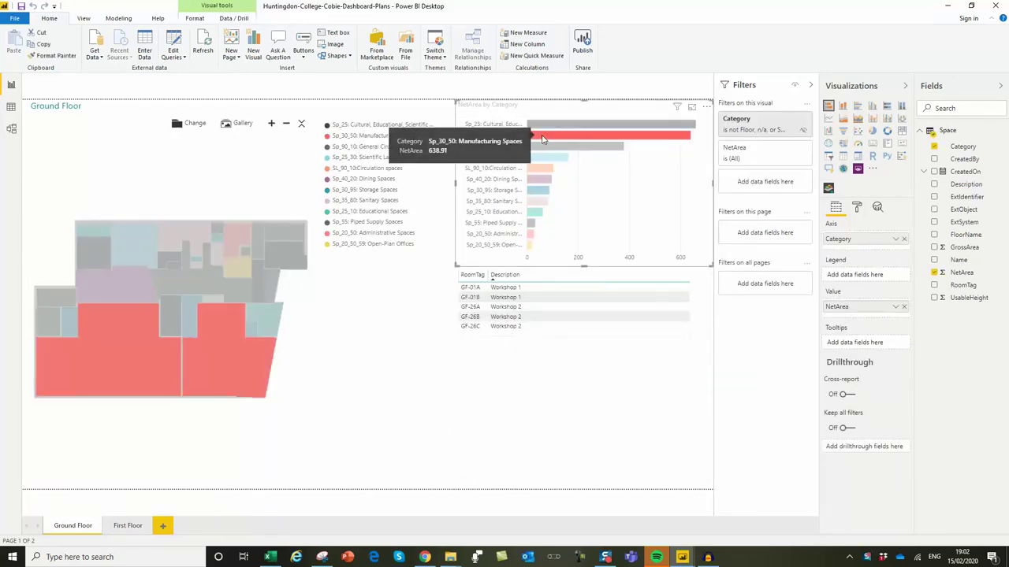
{"action": "left_click", "coordinate": [542, 147]}
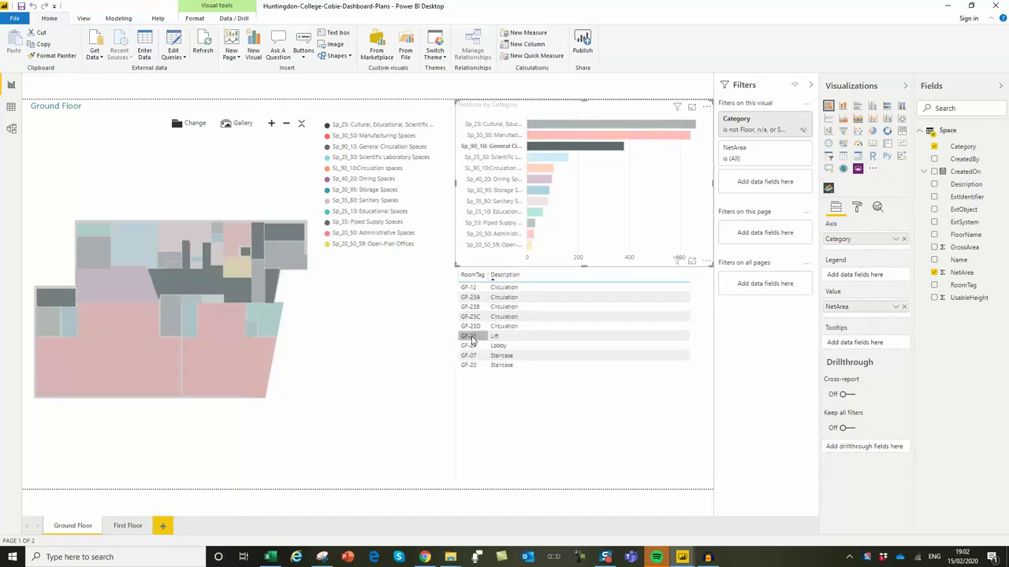
{"action": "left_click", "coordinate": [469, 317]}
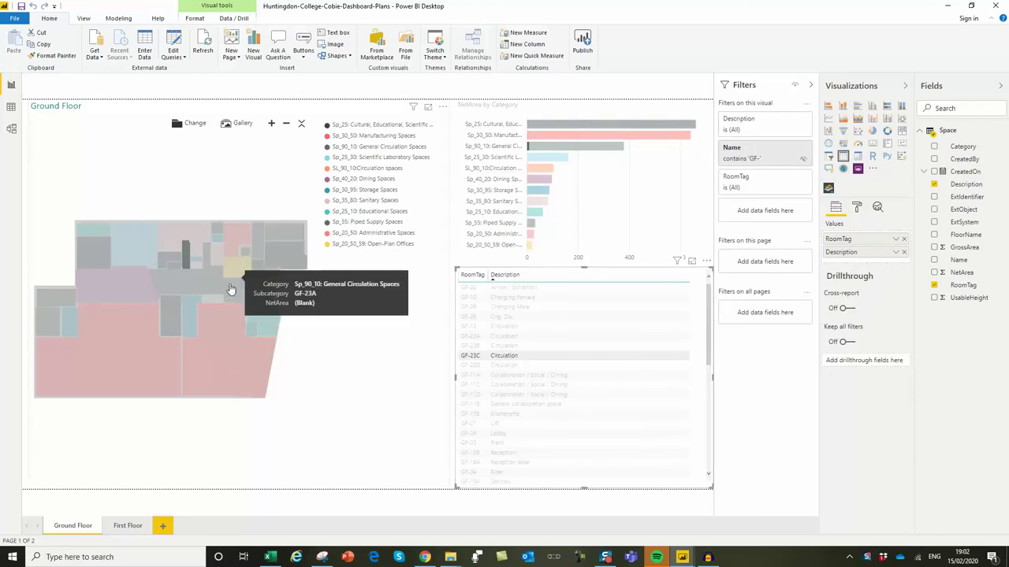
{"action": "left_click", "coordinate": [231, 288]}
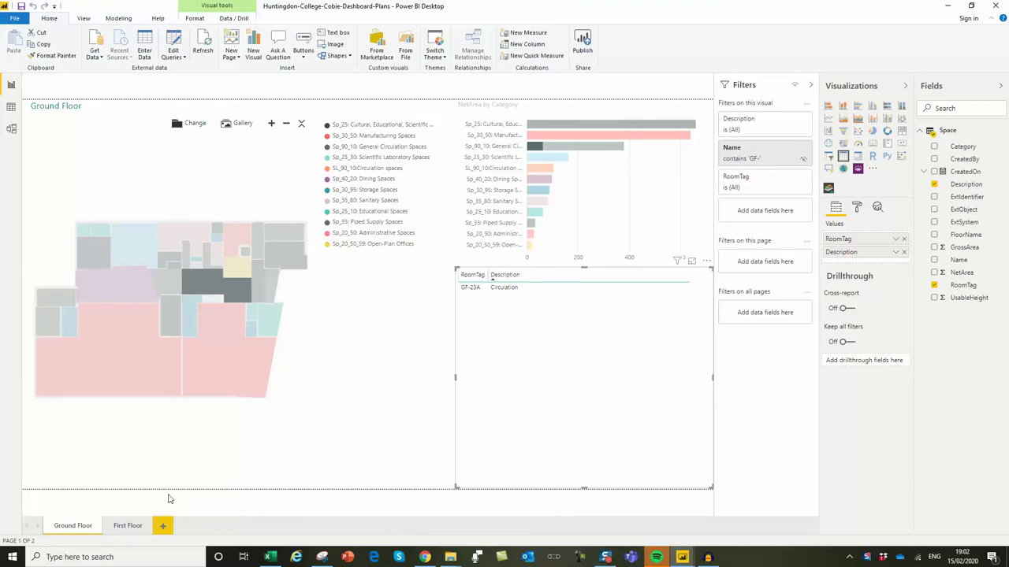
- In the Huntingdon-College-Cobie-Dashboard (1) report's Zones page, filter by spaces RDS GF-01A, RDS 01-12, RDS GF-10 and RDS GF-23D in turn
{"action": "left_click", "coordinate": [682, 557]}
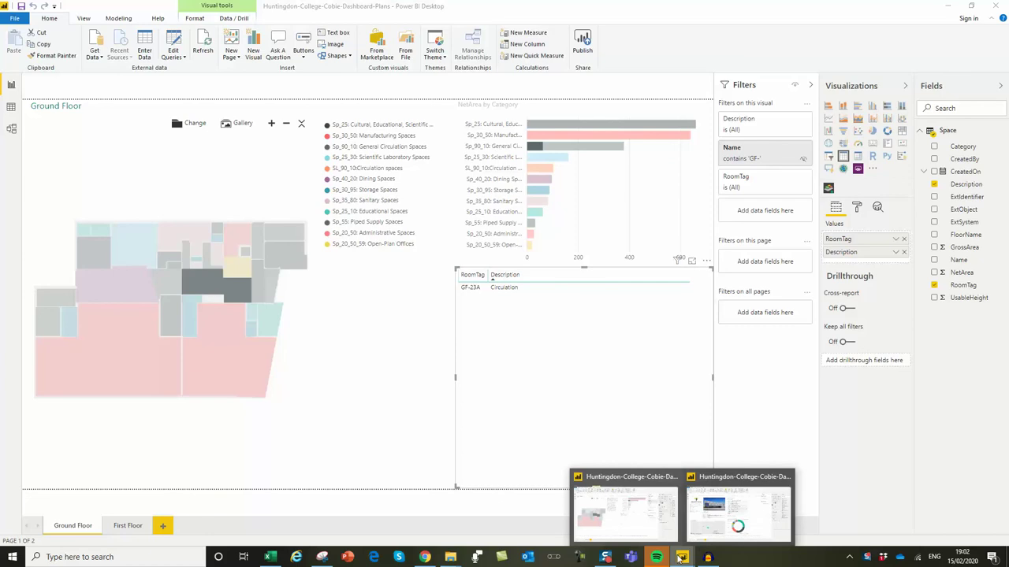
{"action": "left_click", "coordinate": [725, 536]}
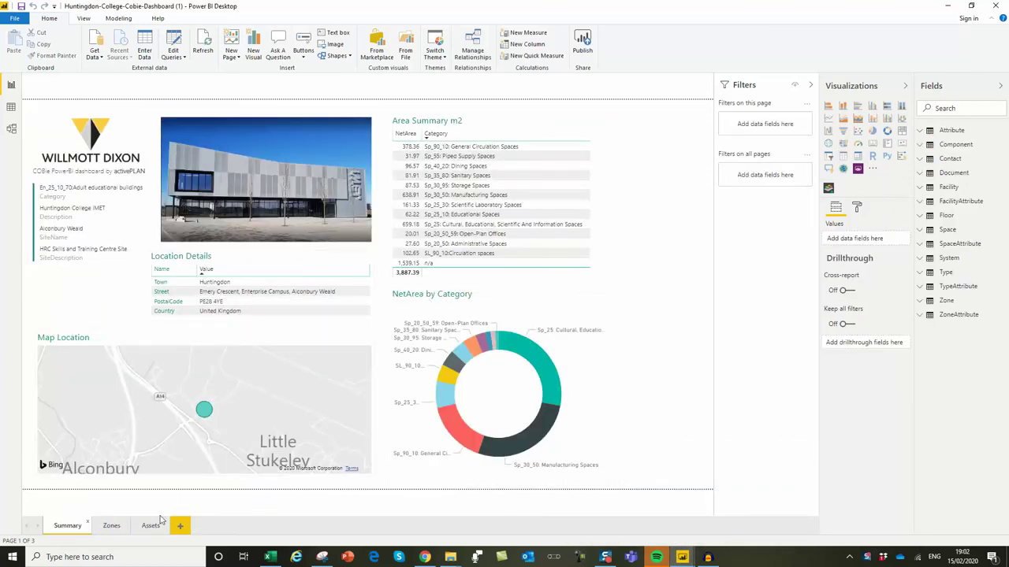
{"action": "left_click", "coordinate": [110, 526]}
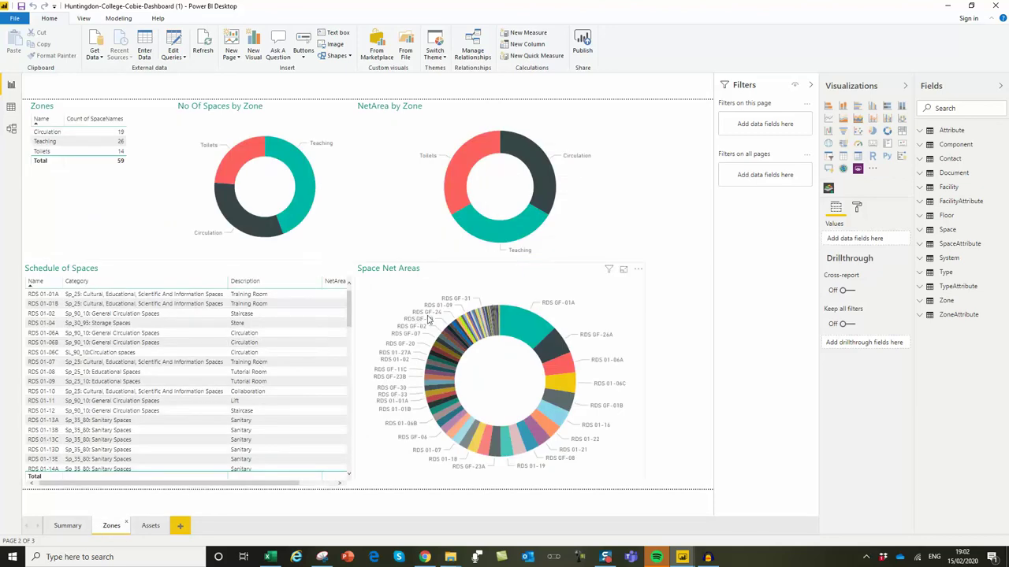
{"action": "left_click", "coordinate": [534, 340]}
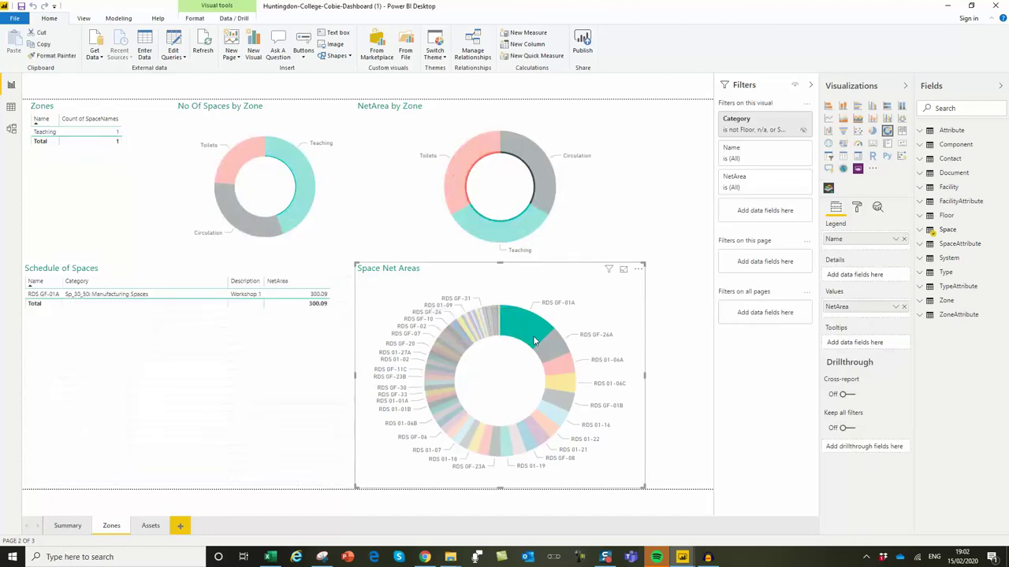
{"action": "left_click", "coordinate": [444, 353]}
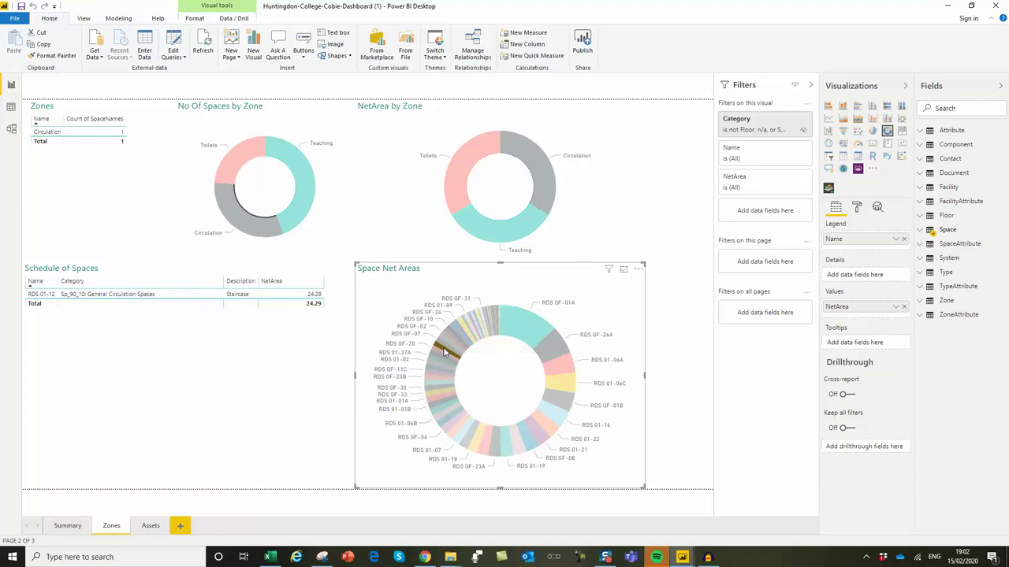
{"action": "left_click", "coordinate": [460, 341]}
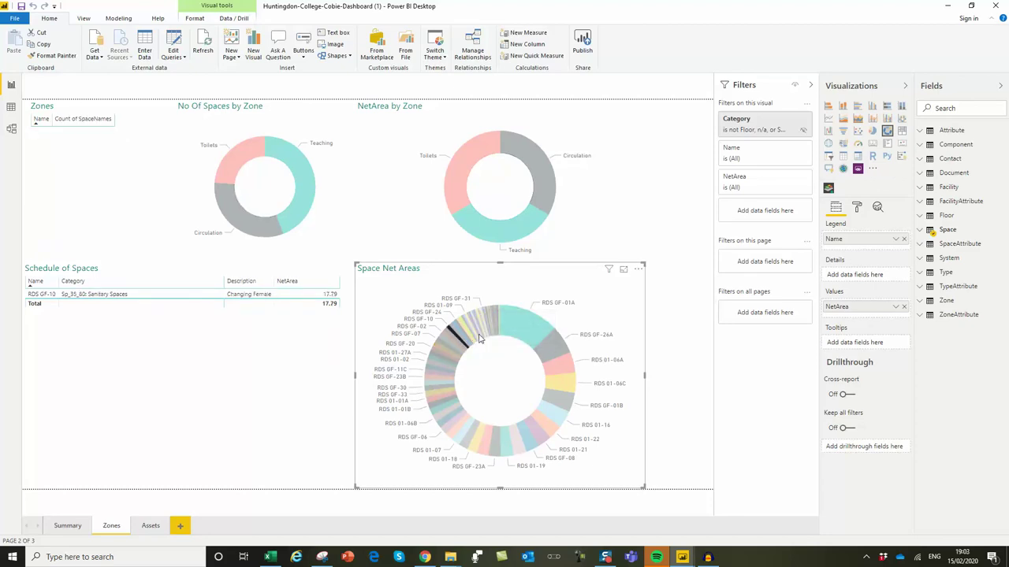
{"action": "left_click", "coordinate": [479, 339]}
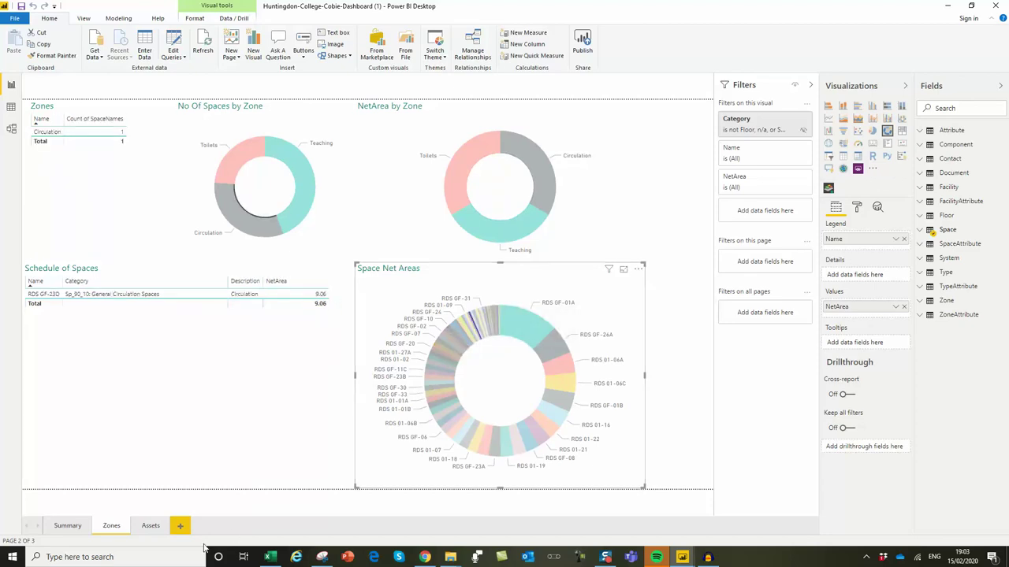
- On the Assets page, filter by product categories Pr_70_65, Pr_70_60 and Pr_30_59_24 Doorsets in turn, then by training room 01-07
{"action": "left_click", "coordinate": [155, 527]}
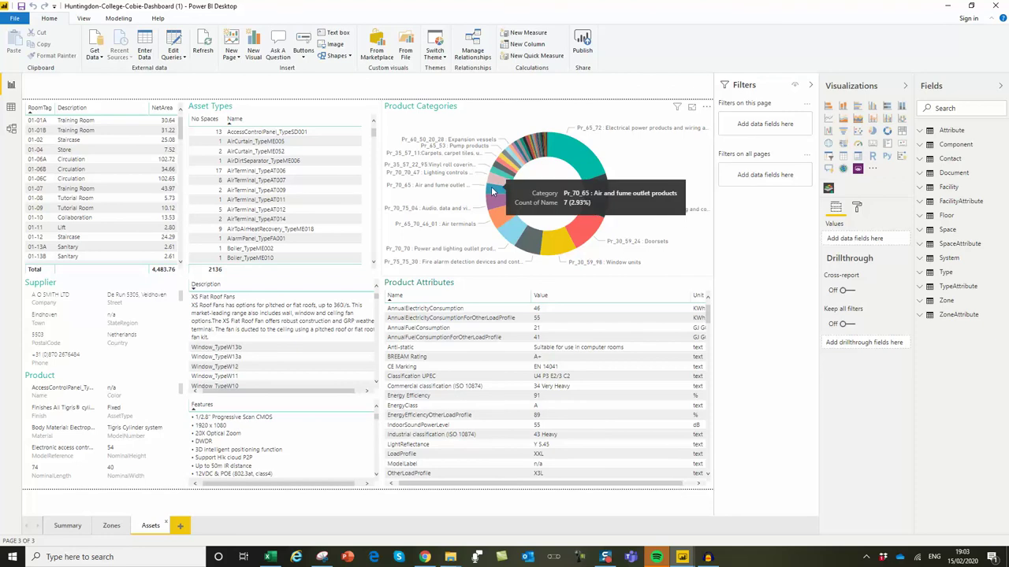
{"action": "left_click", "coordinate": [491, 188]}
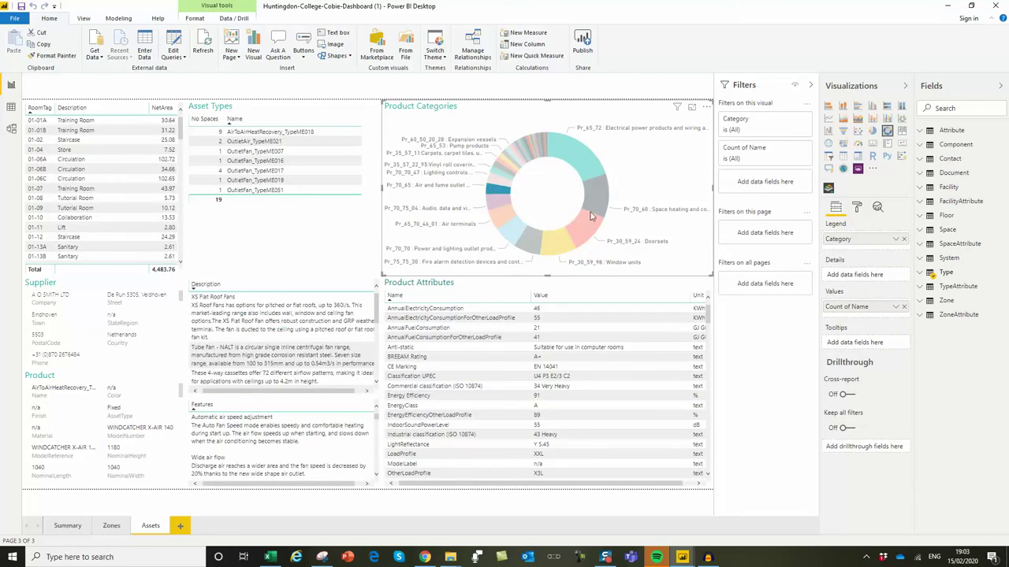
{"action": "left_click", "coordinate": [598, 198]}
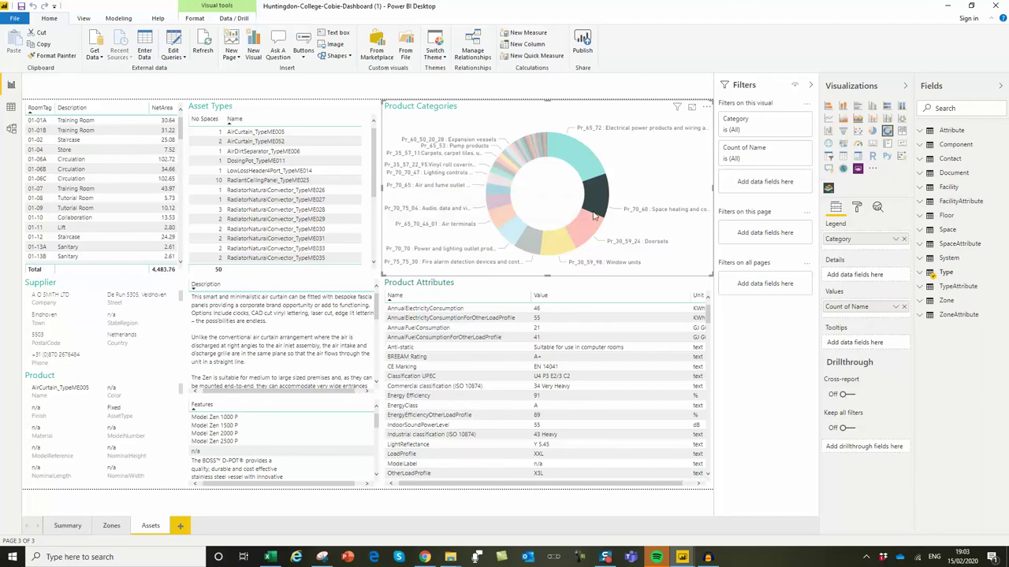
{"action": "left_click", "coordinate": [579, 230]}
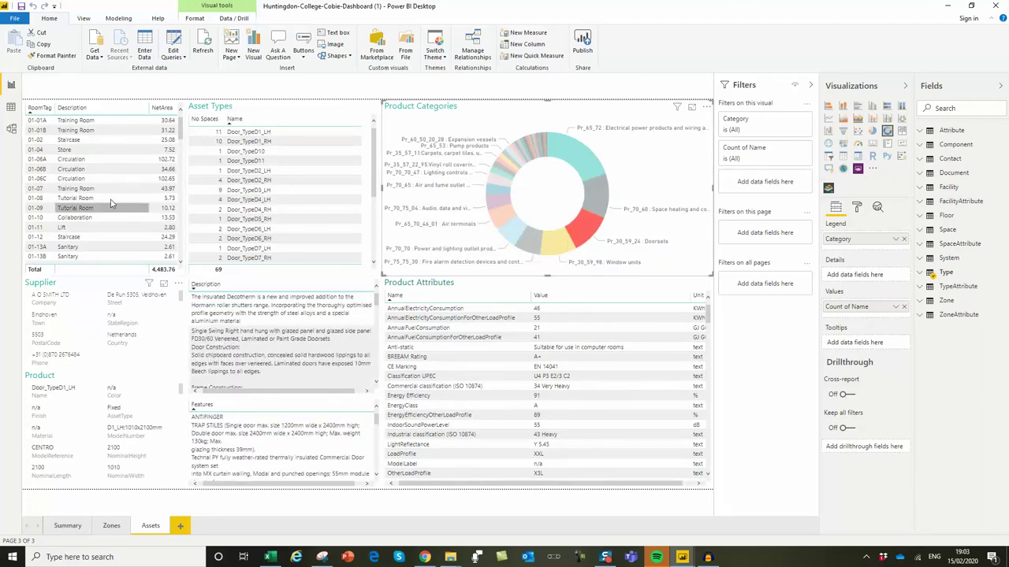
{"action": "left_click", "coordinate": [85, 192]}
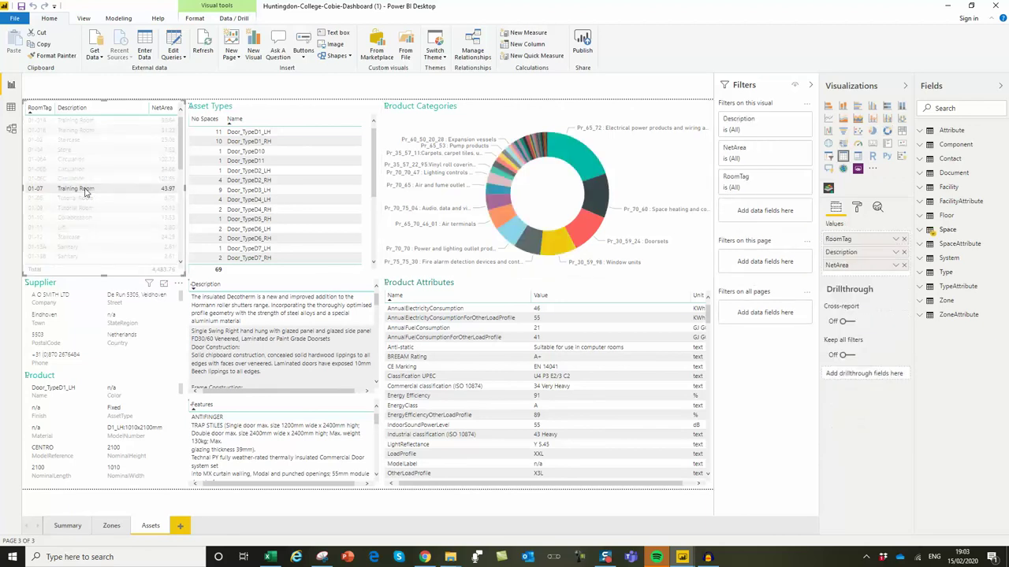